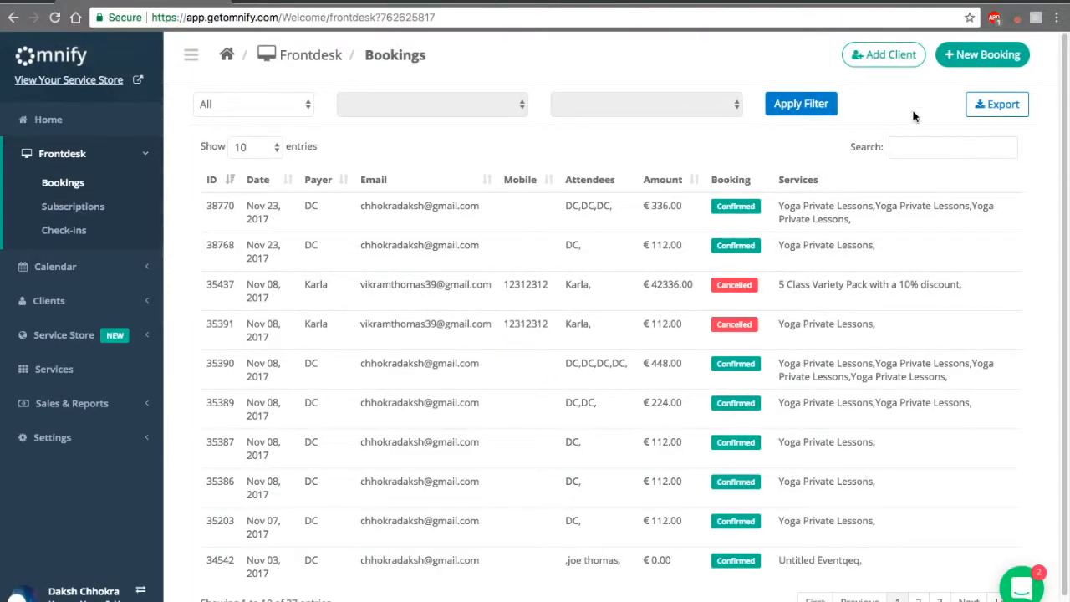
- Start a new booking with an existing client as the payee and proceed to choosing a service
{"action": "left_click", "coordinate": [962, 57]}
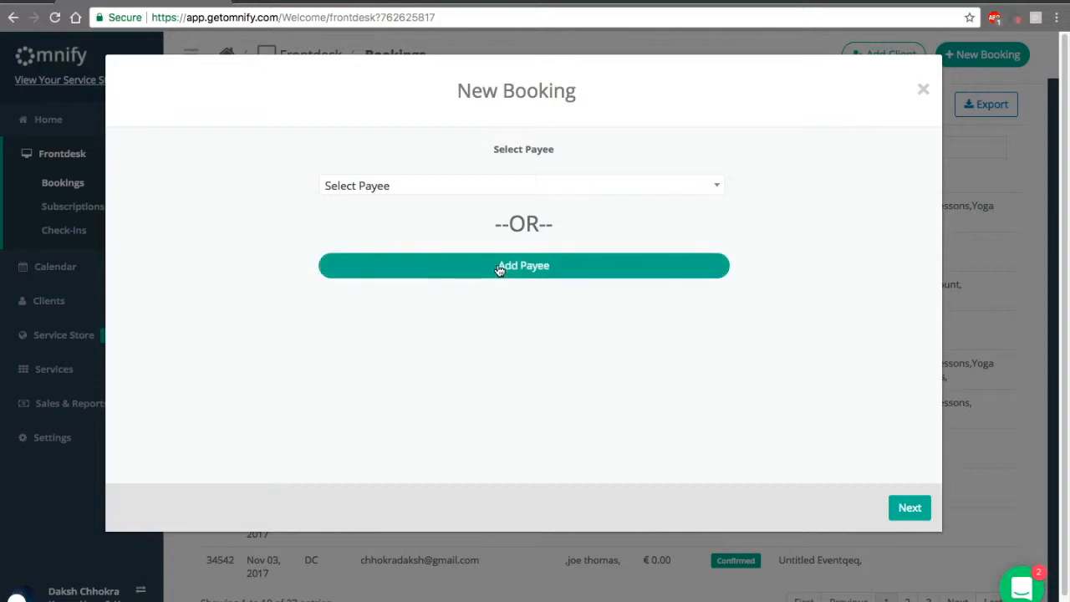
{"action": "left_click", "coordinate": [441, 193]}
{"action": "type", "text": "D"}
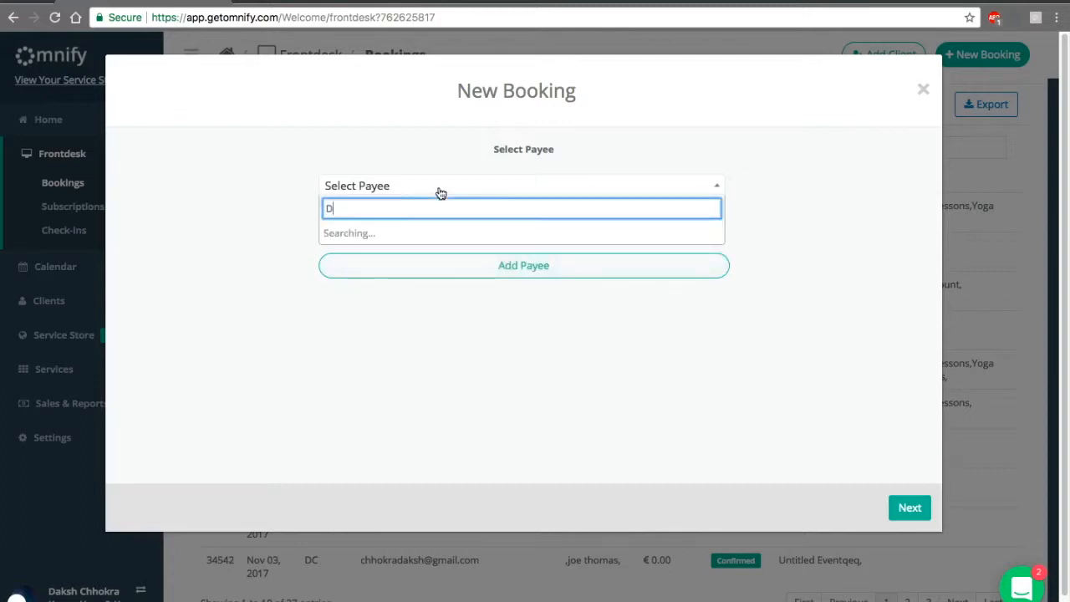
{"action": "left_click", "coordinate": [433, 256]}
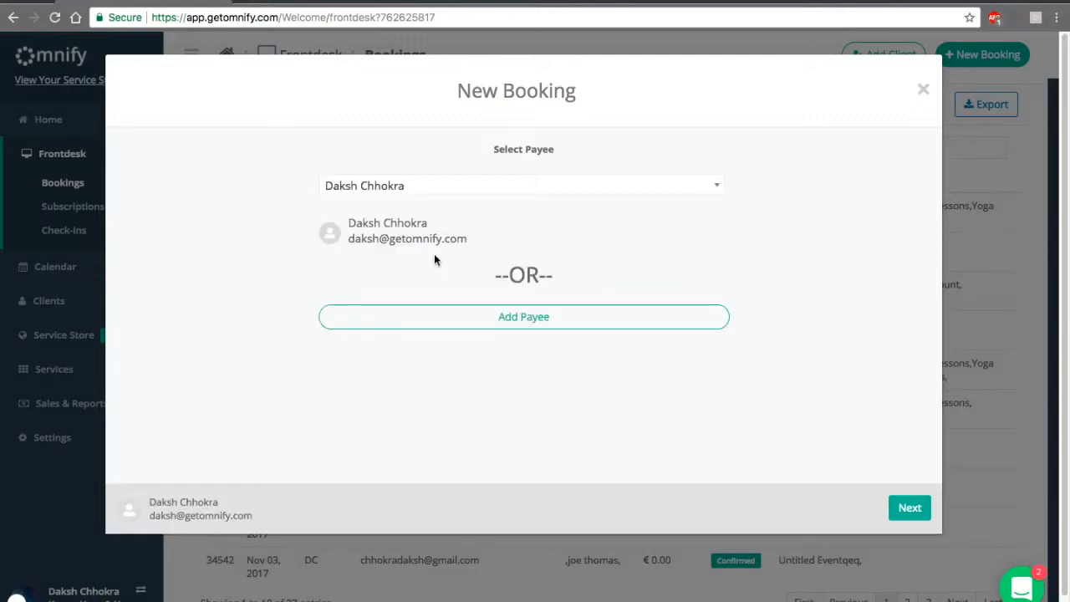
{"action": "left_click", "coordinate": [907, 509]}
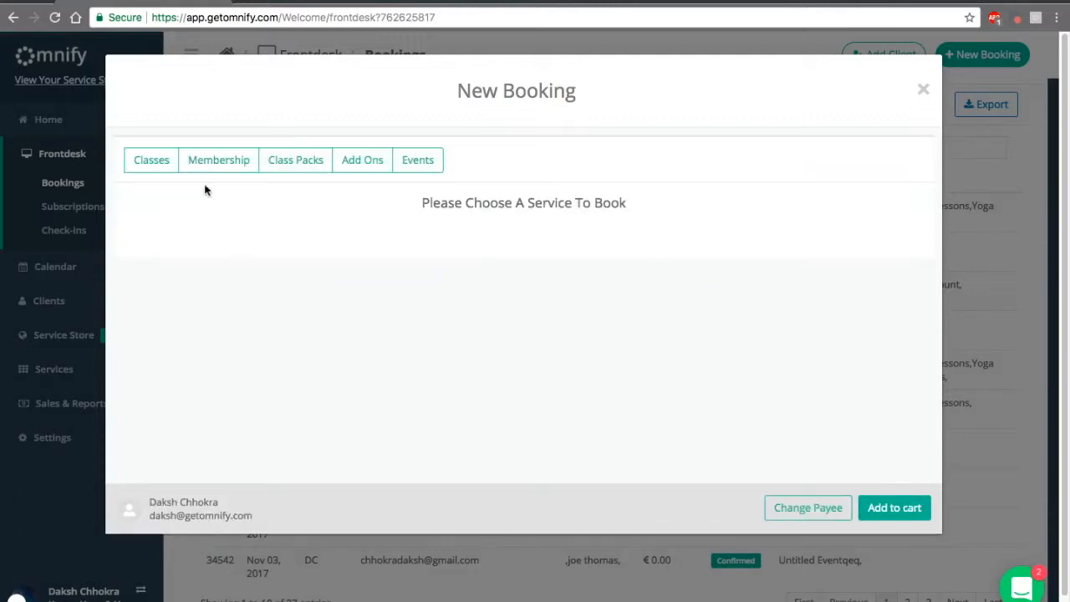
- Choose the class Yoga - LED Ashtanga as the service to book
{"action": "left_click", "coordinate": [156, 167]}
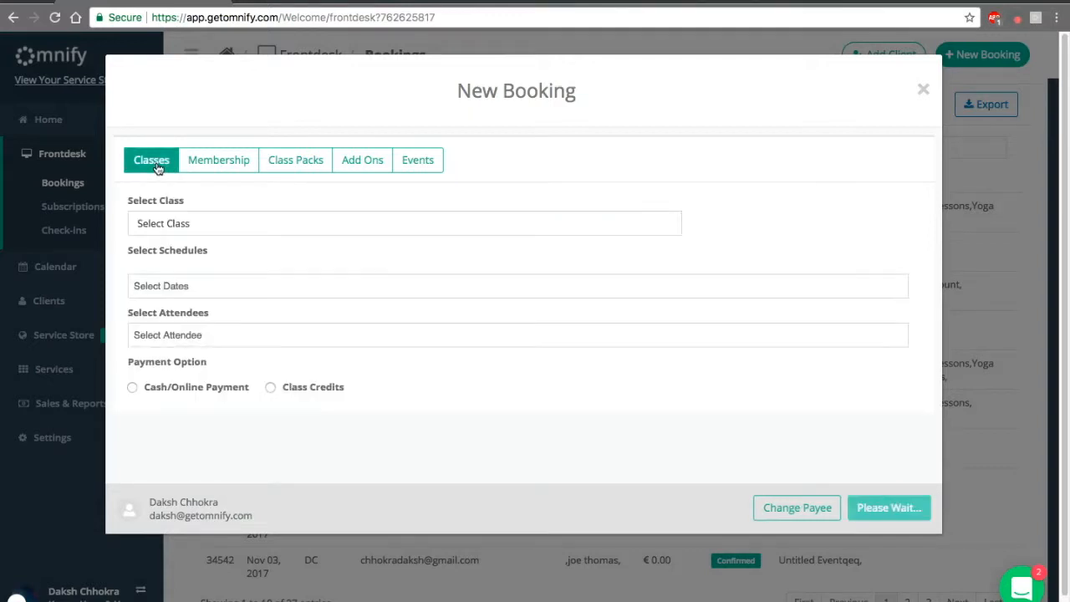
{"action": "left_click", "coordinate": [185, 224]}
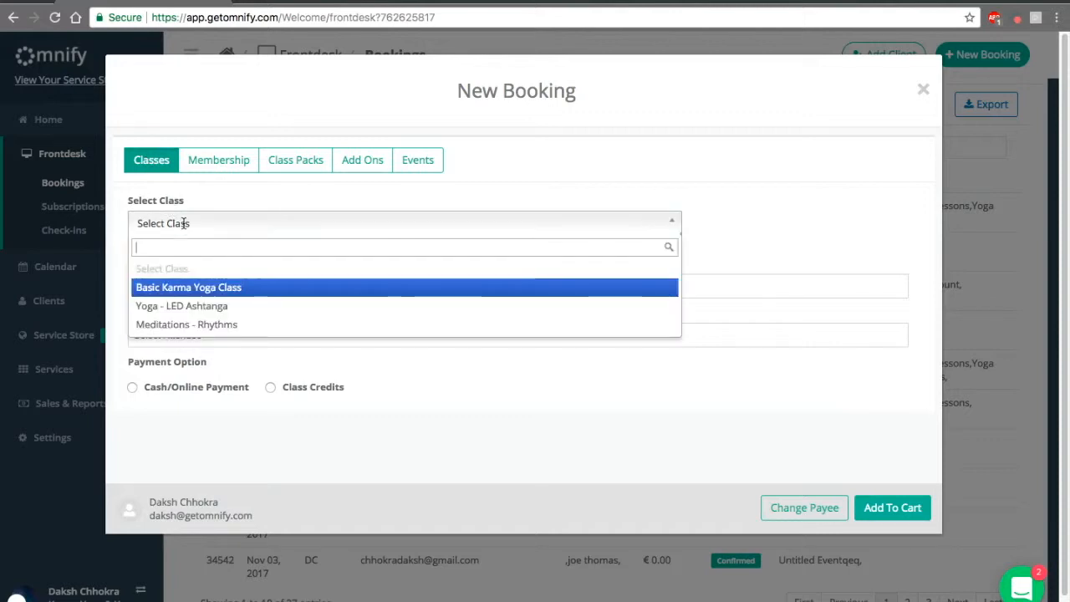
{"action": "left_click", "coordinate": [193, 307]}
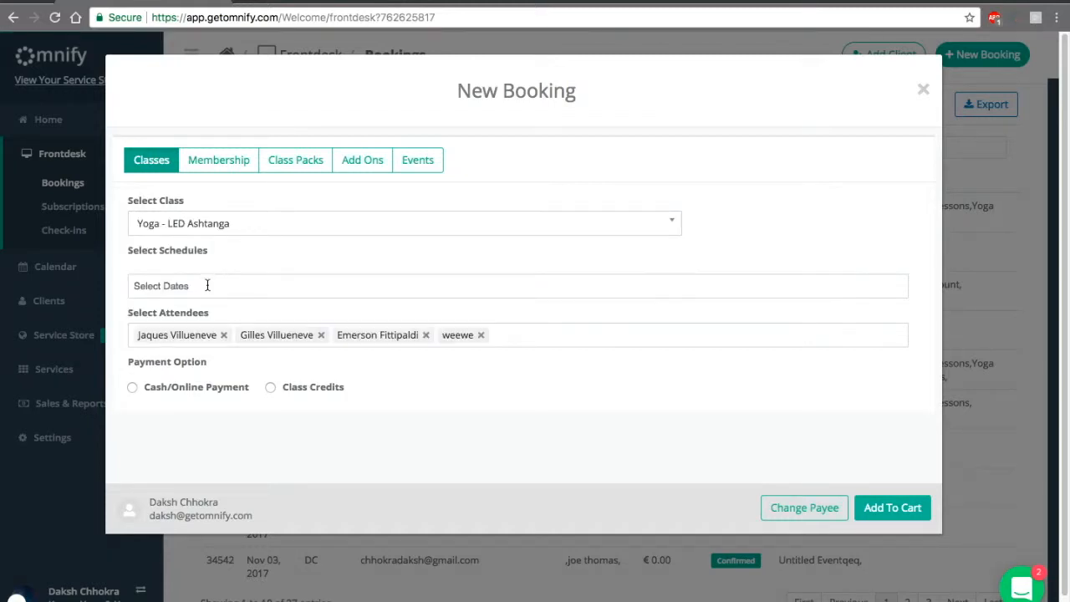
- Schedule the class for Dec 01, Dec 05 and Dec 04, 2017, each at 09:00 am
{"action": "left_click", "coordinate": [208, 285]}
{"action": "scroll", "coordinate": [210, 365], "scroll_direction": "down", "scroll_amount": 1}
{"action": "scroll", "coordinate": [211, 365], "scroll_direction": "up", "scroll_amount": 1}
{"action": "scroll", "coordinate": [210, 365], "scroll_direction": "down", "scroll_amount": 2}
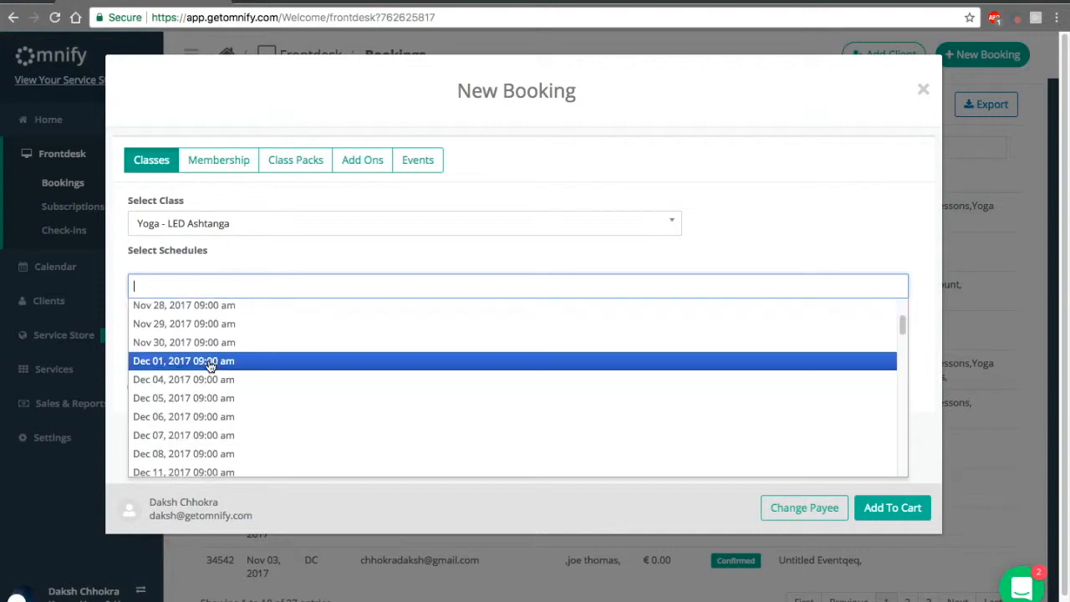
{"action": "left_click", "coordinate": [210, 365]}
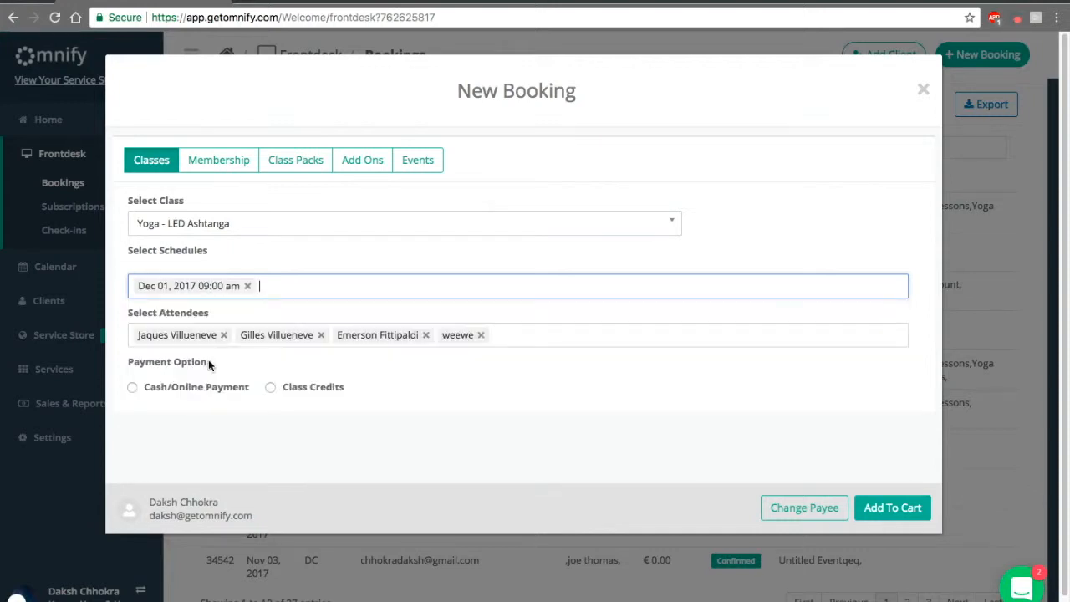
{"action": "left_click", "coordinate": [299, 287]}
{"action": "scroll", "coordinate": [283, 439], "scroll_direction": "down", "scroll_amount": 3}
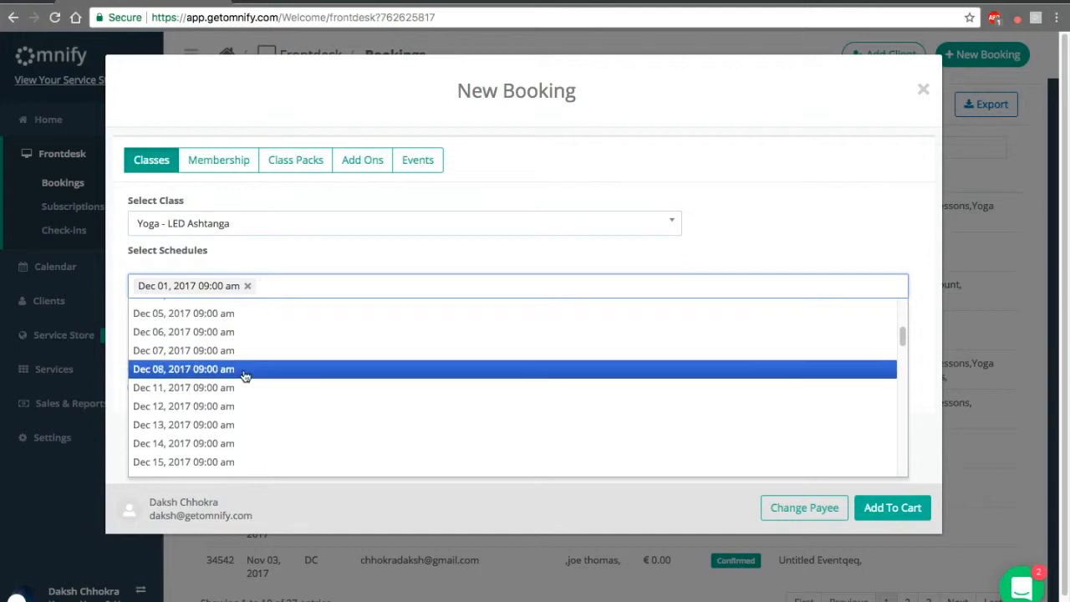
{"action": "left_click", "coordinate": [219, 324]}
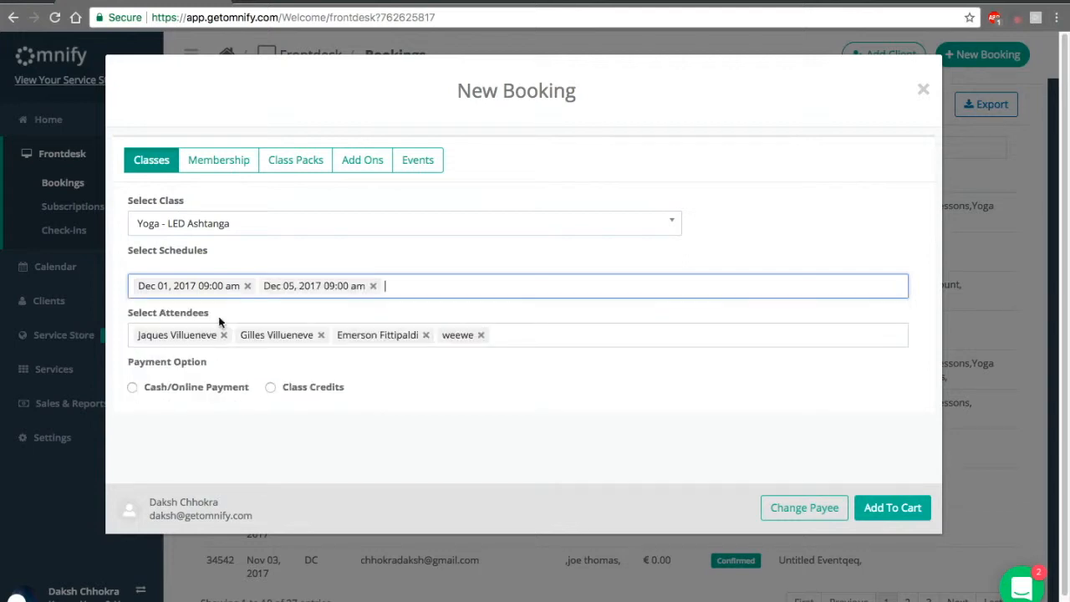
{"action": "left_click", "coordinate": [387, 288]}
{"action": "scroll", "coordinate": [336, 375], "scroll_direction": "down", "scroll_amount": 2}
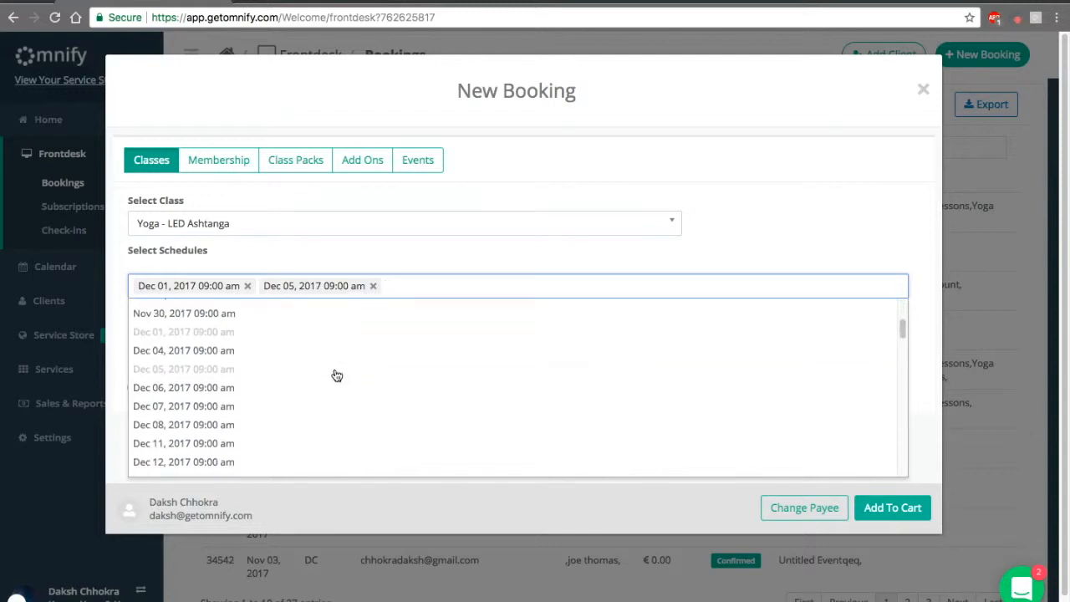
{"action": "left_click", "coordinate": [225, 344]}
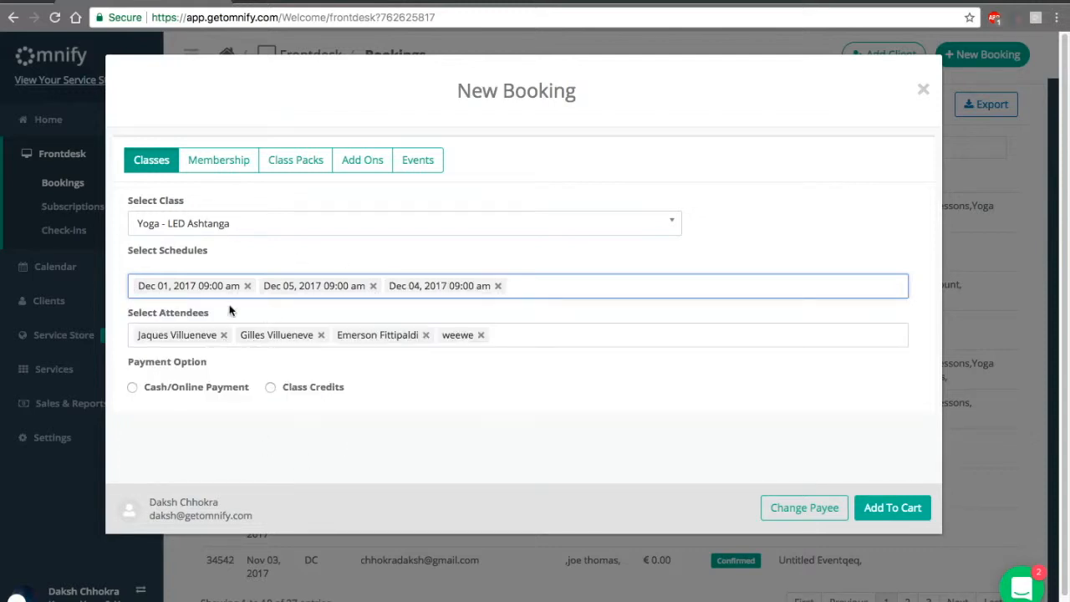
- Remove all attendees except the first one and choose Cash/Online Payment as the payment option
{"action": "left_click", "coordinate": [480, 335]}
{"action": "left_click", "coordinate": [322, 335]}
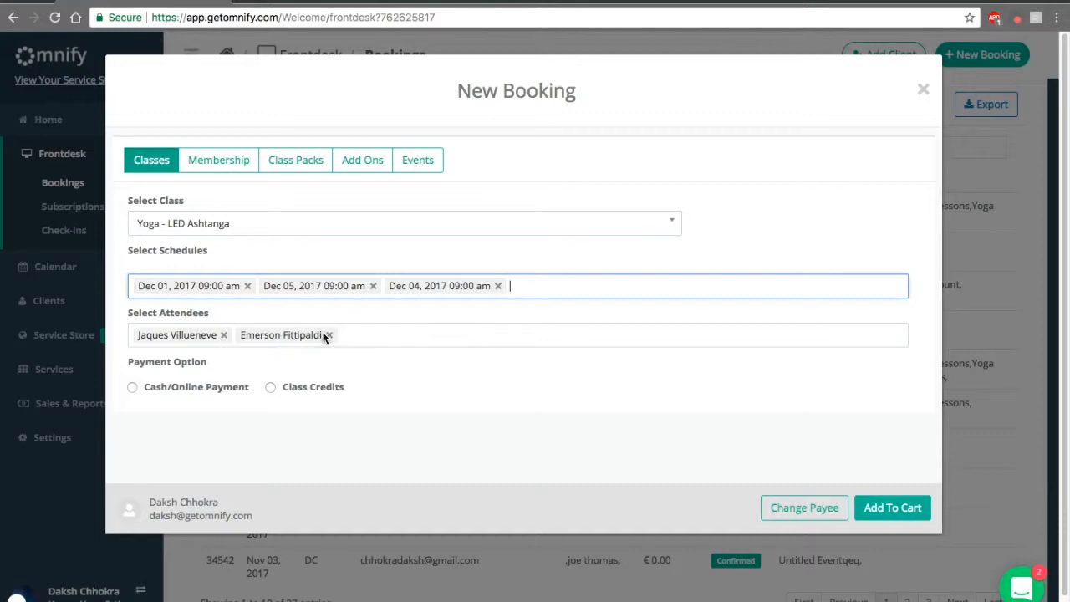
{"action": "left_click", "coordinate": [328, 335]}
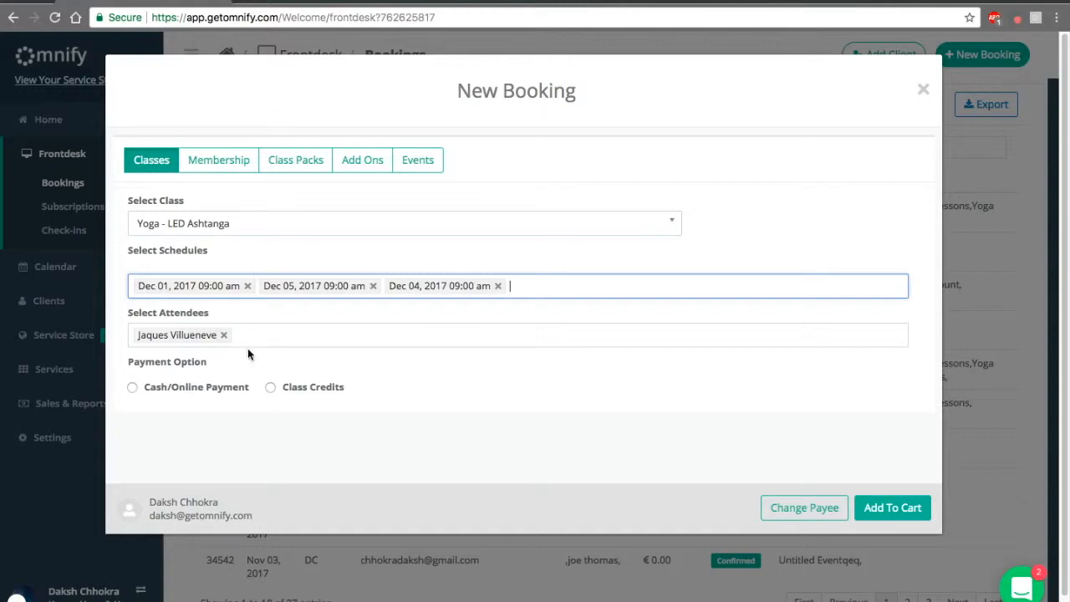
{"action": "left_click", "coordinate": [259, 374]}
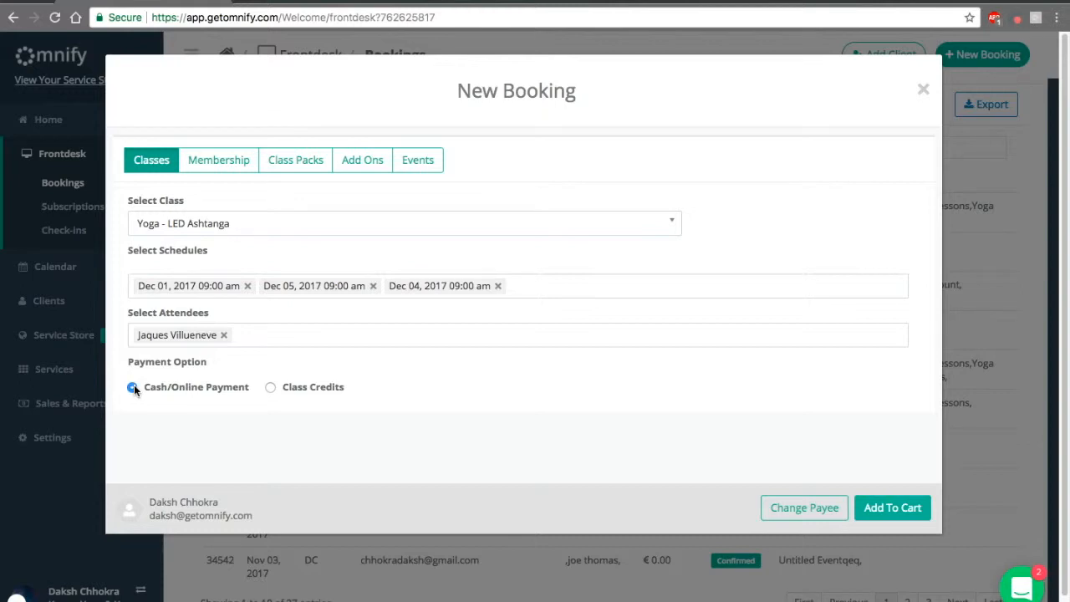
- Add the class to the cart and apply the fify50 discount
{"action": "left_click", "coordinate": [892, 508]}
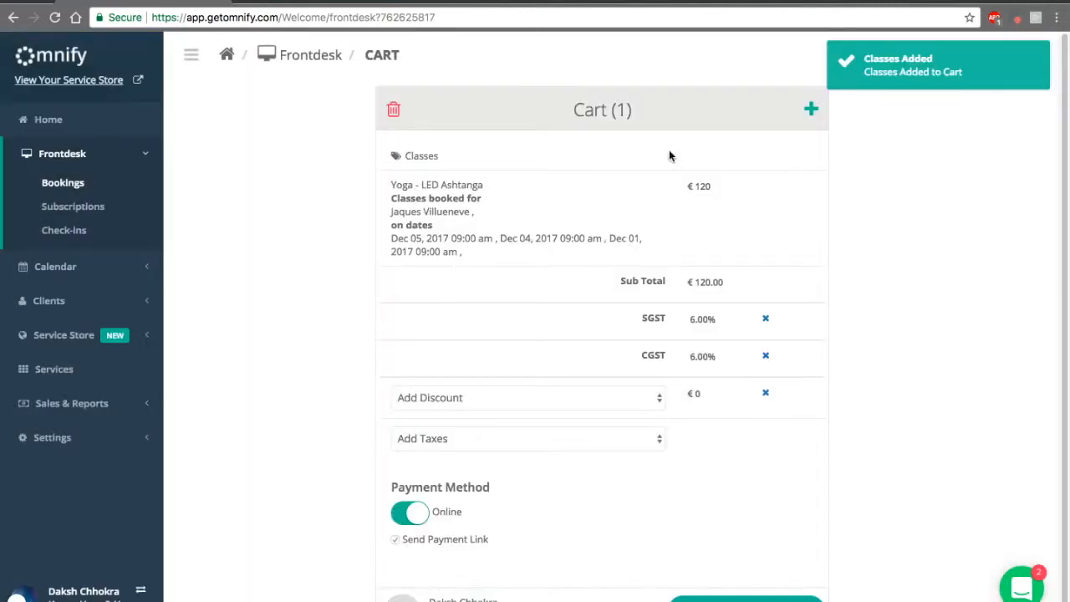
{"action": "scroll", "coordinate": [507, 192], "scroll_direction": "down", "scroll_amount": 1}
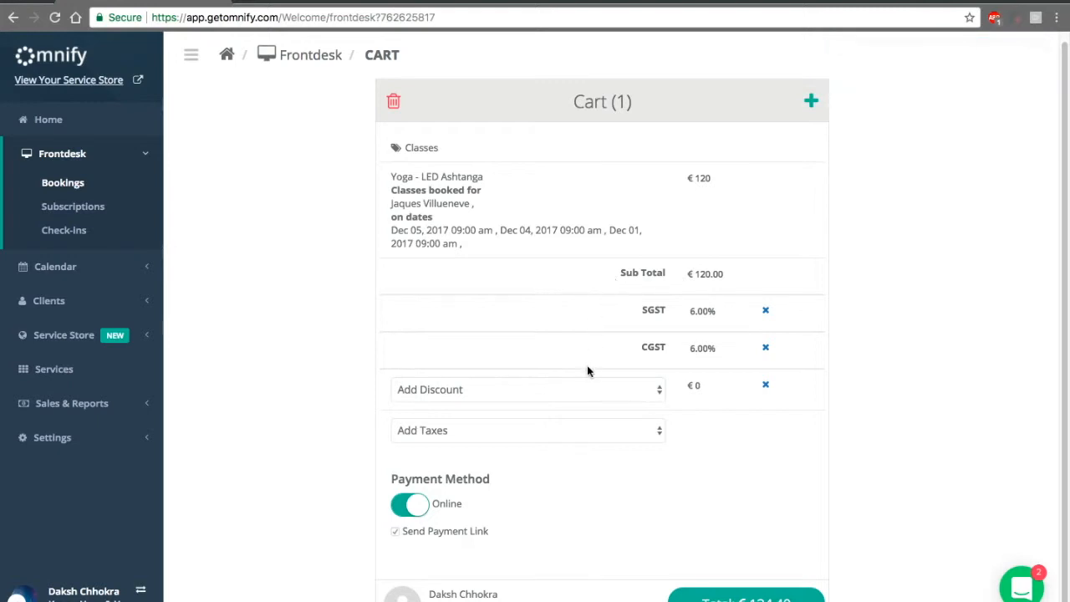
{"action": "left_click", "coordinate": [597, 389]}
{"action": "left_click", "coordinate": [597, 403]}
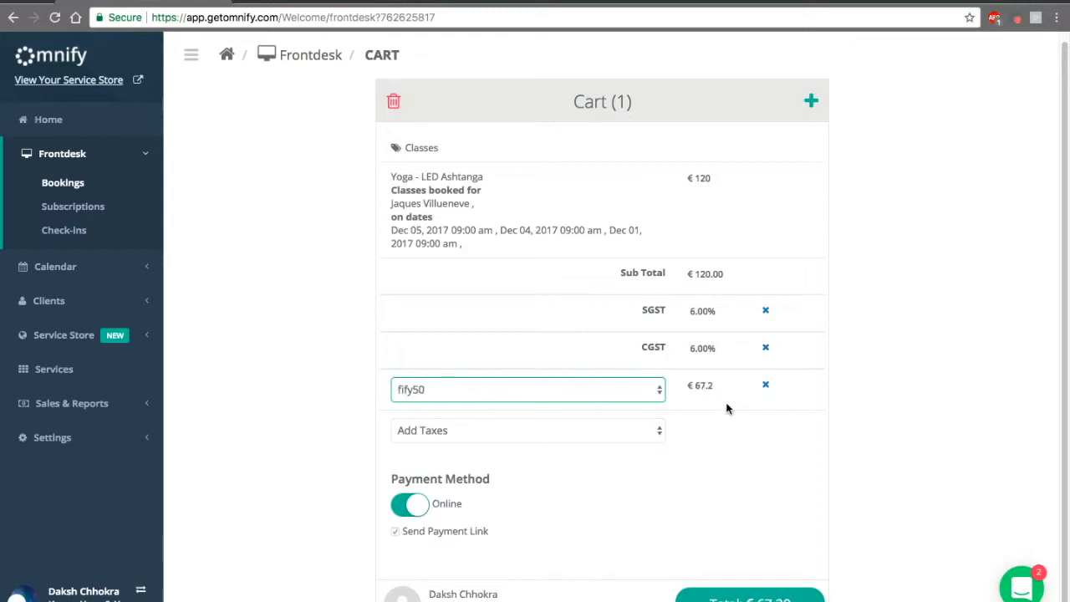
{"action": "left_click", "coordinate": [601, 430]}
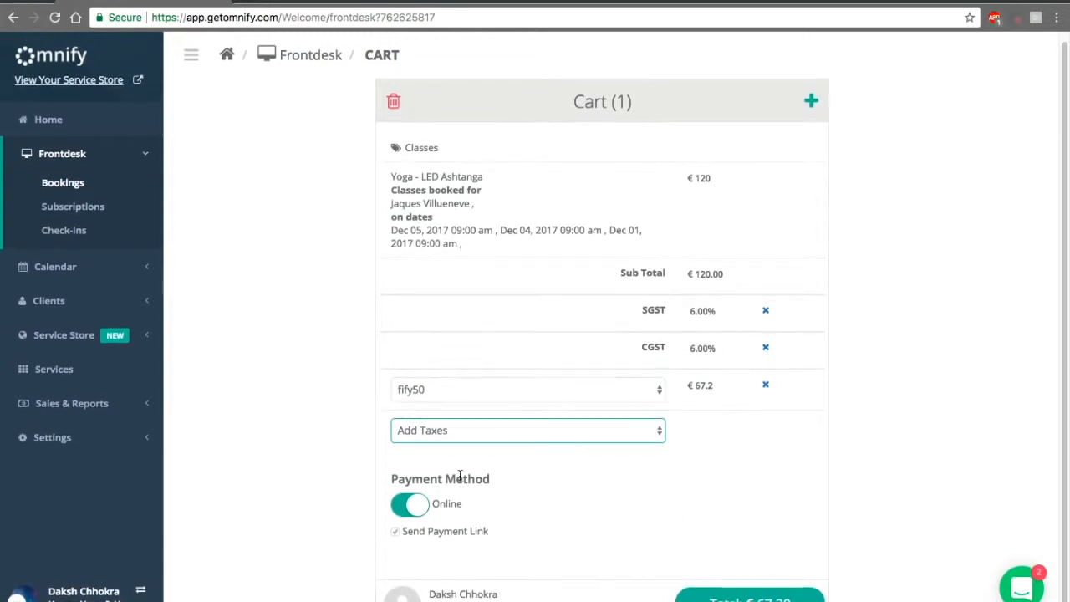
- Switch the payment method to offline cash and complete the class booking
{"action": "left_click", "coordinate": [402, 501]}
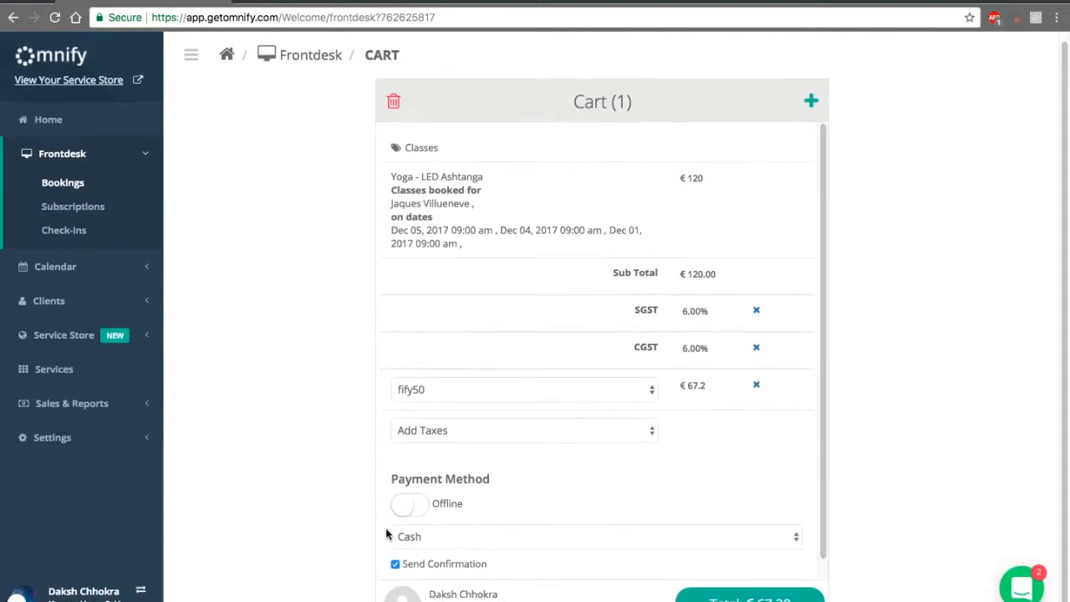
{"action": "scroll", "coordinate": [346, 511], "scroll_direction": "down", "scroll_amount": 1}
{"action": "scroll", "coordinate": [345, 508], "scroll_direction": "up", "scroll_amount": 1}
{"action": "left_click", "coordinate": [707, 600]}
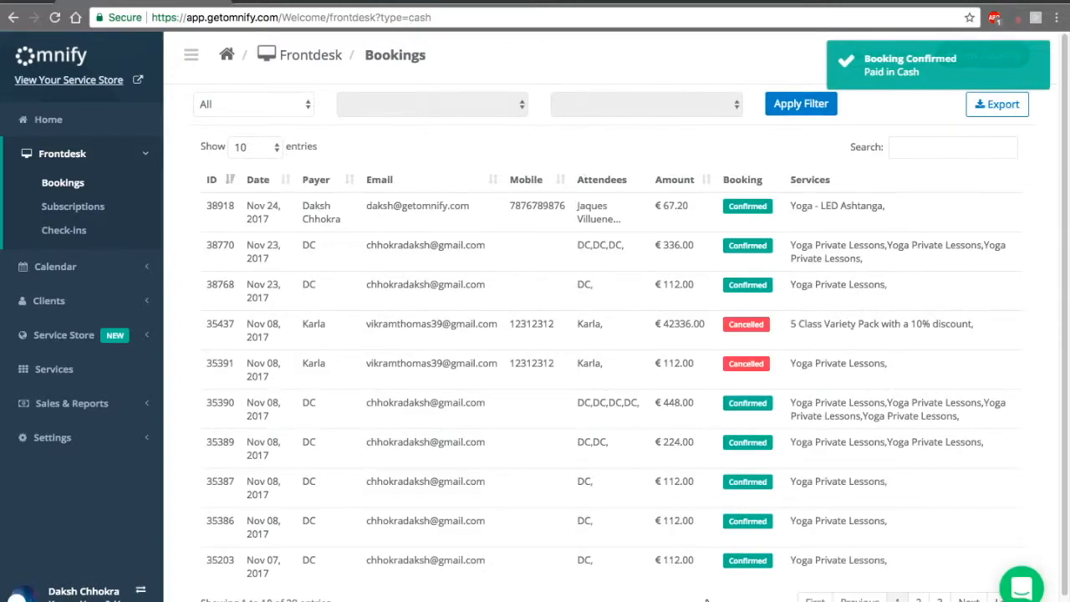
- View the invoice of the new Yoga - LED Ashtanga booking and close it
{"action": "left_click", "coordinate": [679, 224]}
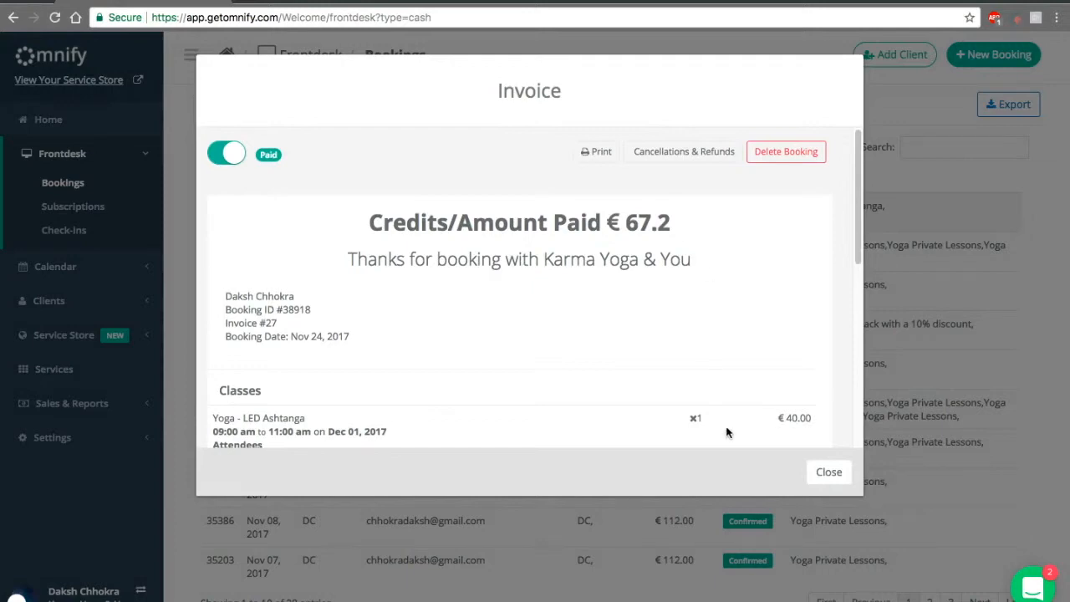
{"action": "left_click", "coordinate": [824, 481]}
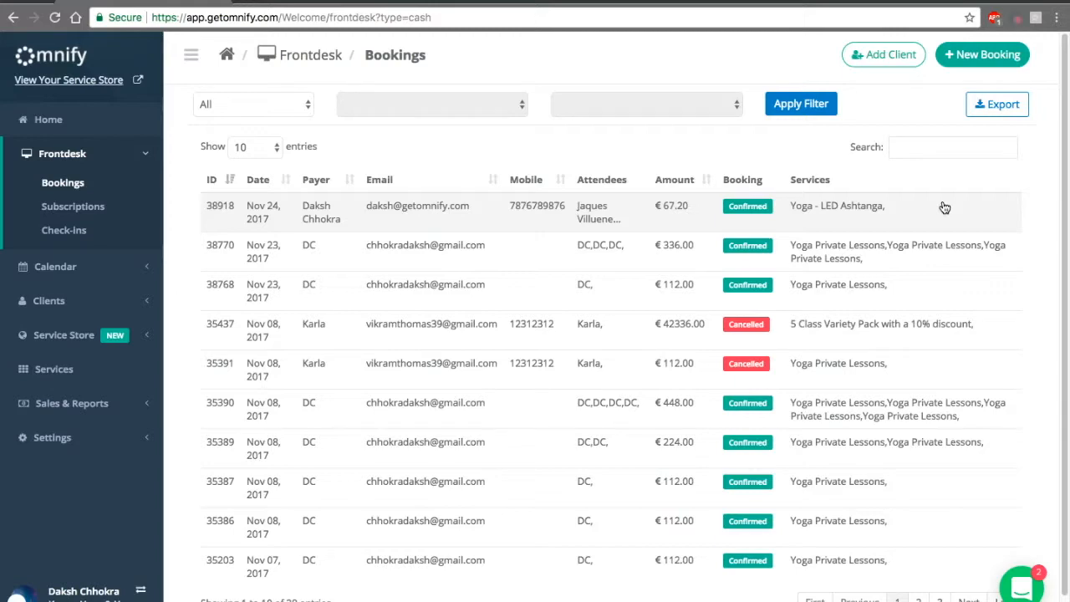
- Start another booking with the existing client listed by initials as the payee and proceed to choosing a service
{"action": "left_click", "coordinate": [967, 55]}
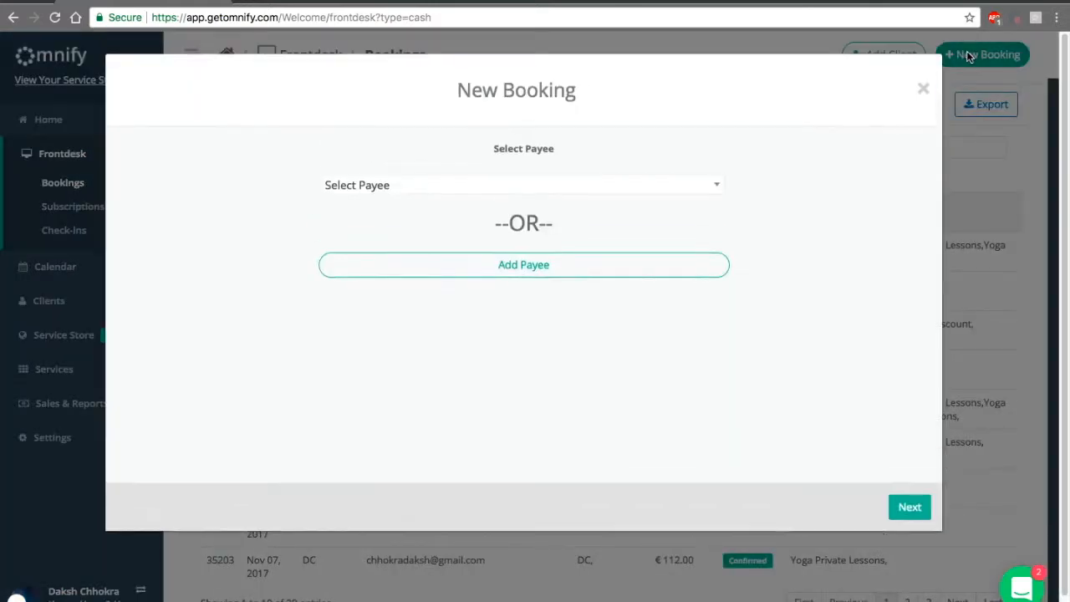
{"action": "left_click", "coordinate": [463, 190]}
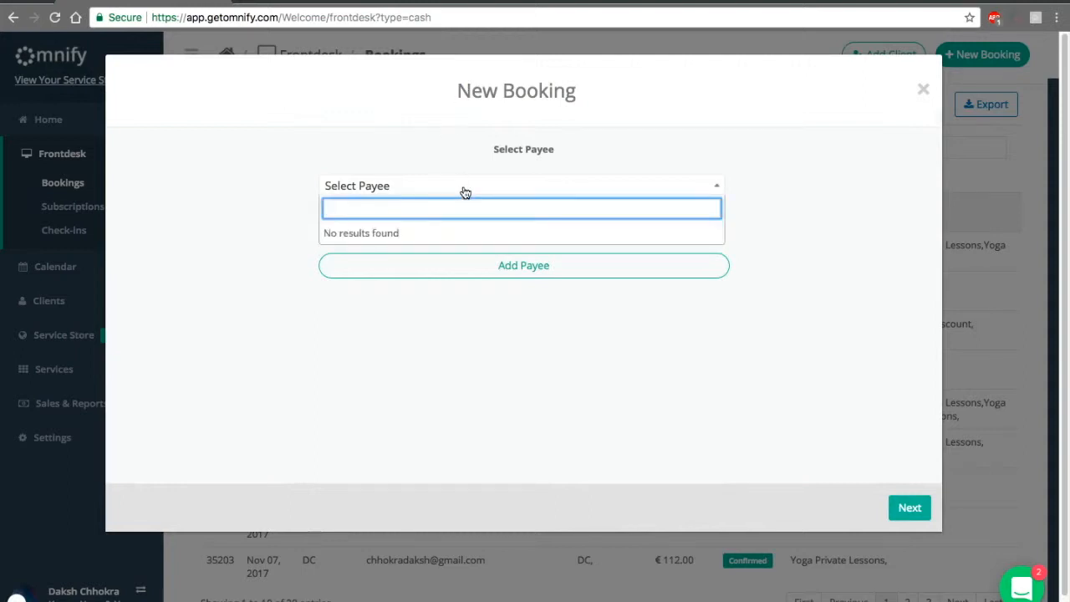
{"action": "type", "text": "dc"}
{"action": "key", "text": "BackSpace"}
{"action": "left_click", "coordinate": [473, 230]}
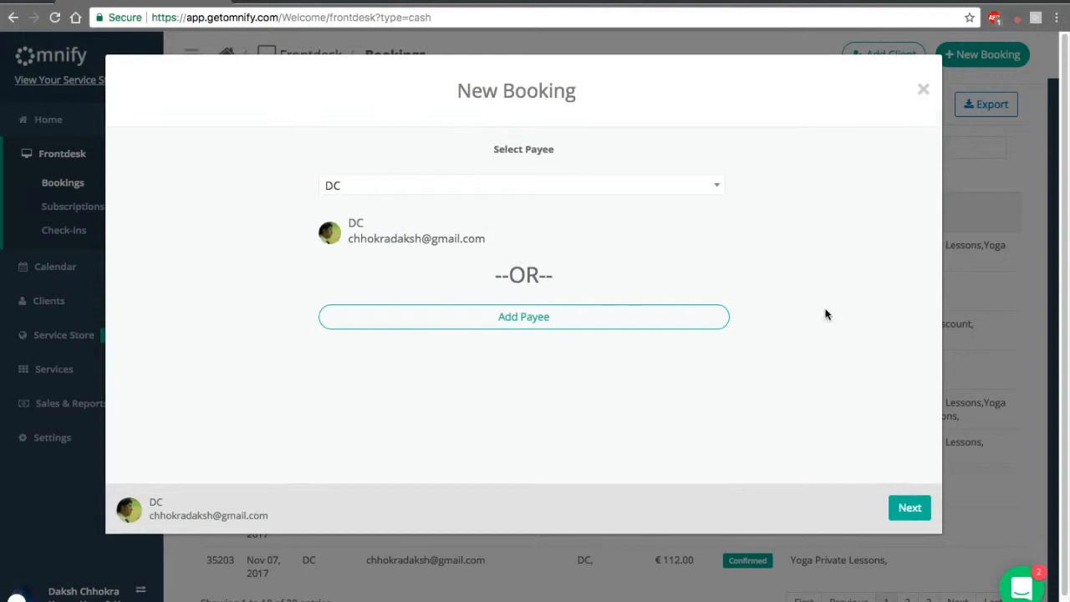
{"action": "left_click", "coordinate": [897, 515]}
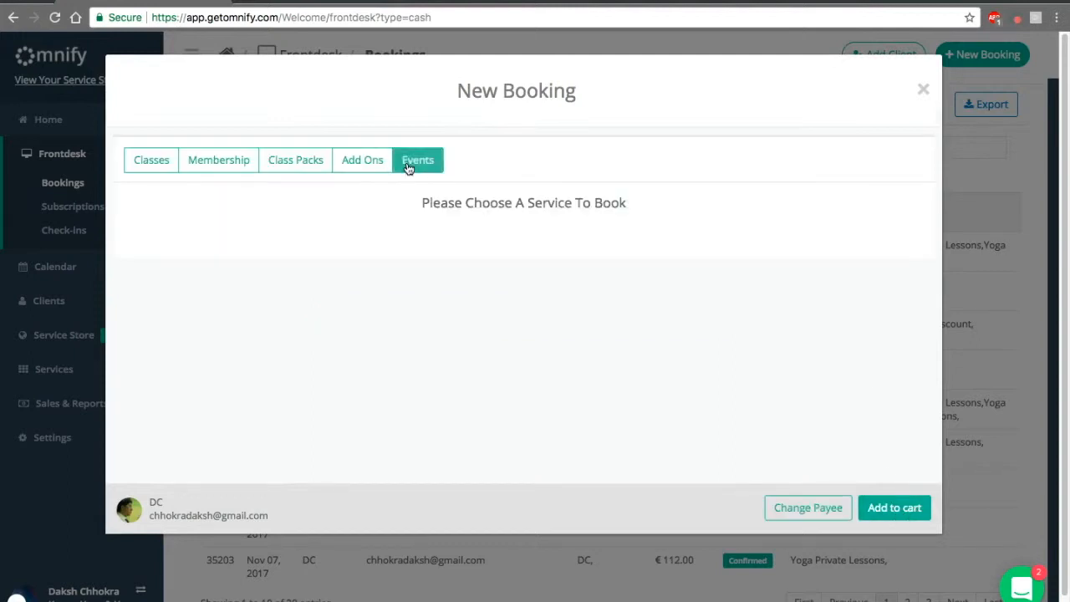
- Add the class pack "5 Class Variety Pack with a 10% discount" to the cart
{"action": "left_click", "coordinate": [322, 163]}
{"action": "left_click", "coordinate": [331, 207]}
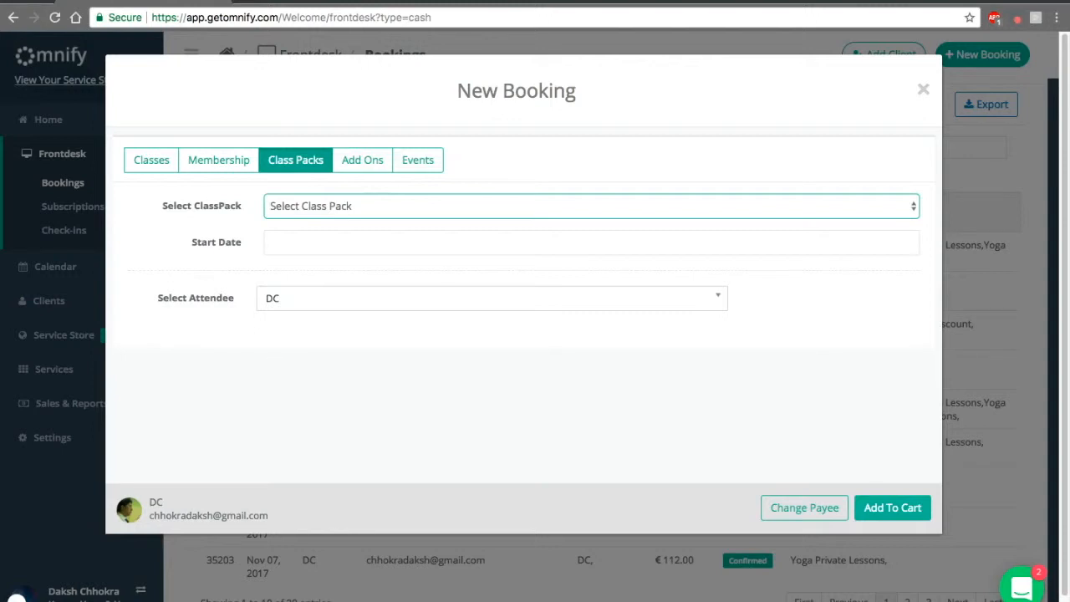
{"action": "left_click", "coordinate": [328, 223]}
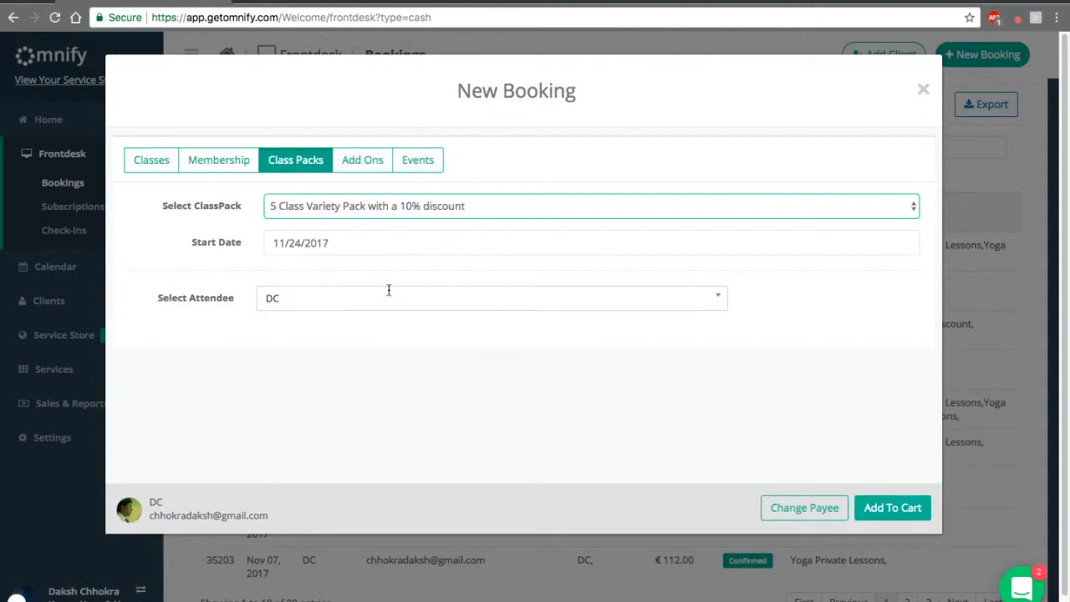
{"action": "left_click", "coordinate": [891, 506]}
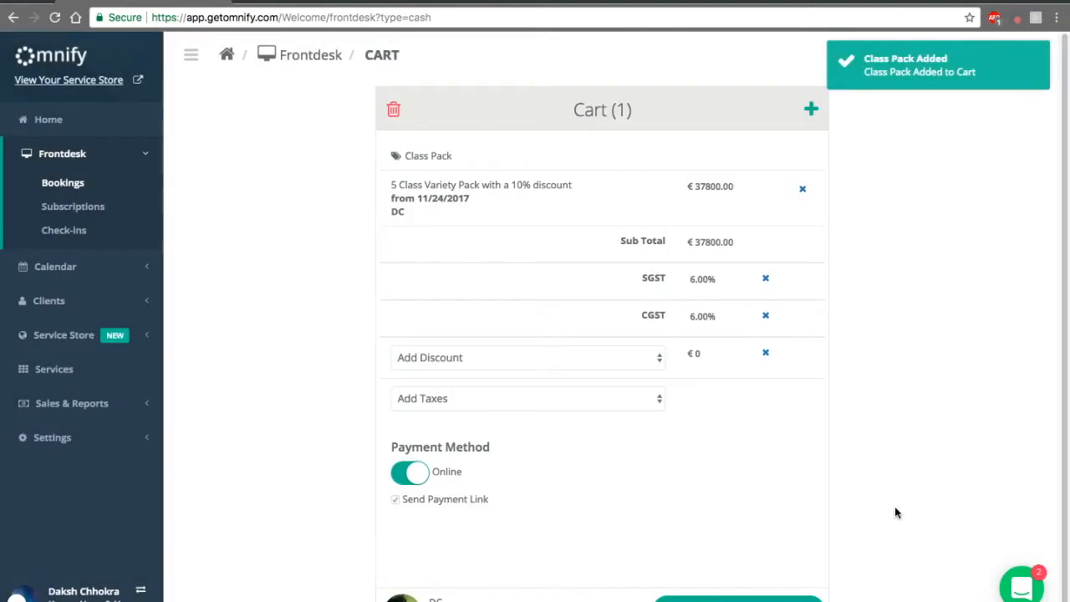
- Switch the class pack's payment method to offline cash and complete the booking
{"action": "left_click", "coordinate": [410, 473]}
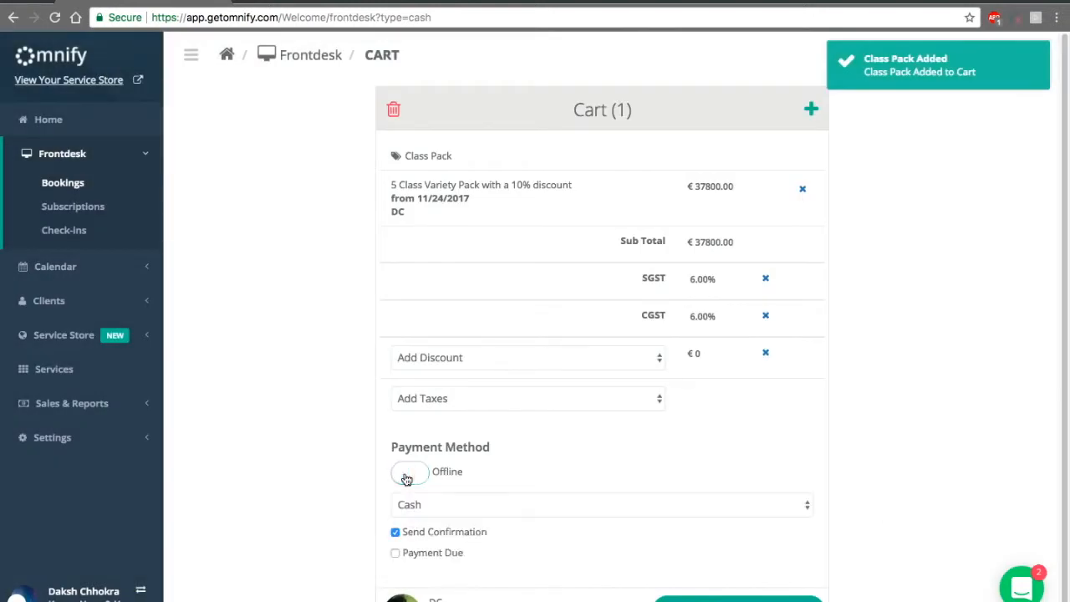
{"action": "scroll", "coordinate": [578, 536], "scroll_direction": "down", "scroll_amount": 1}
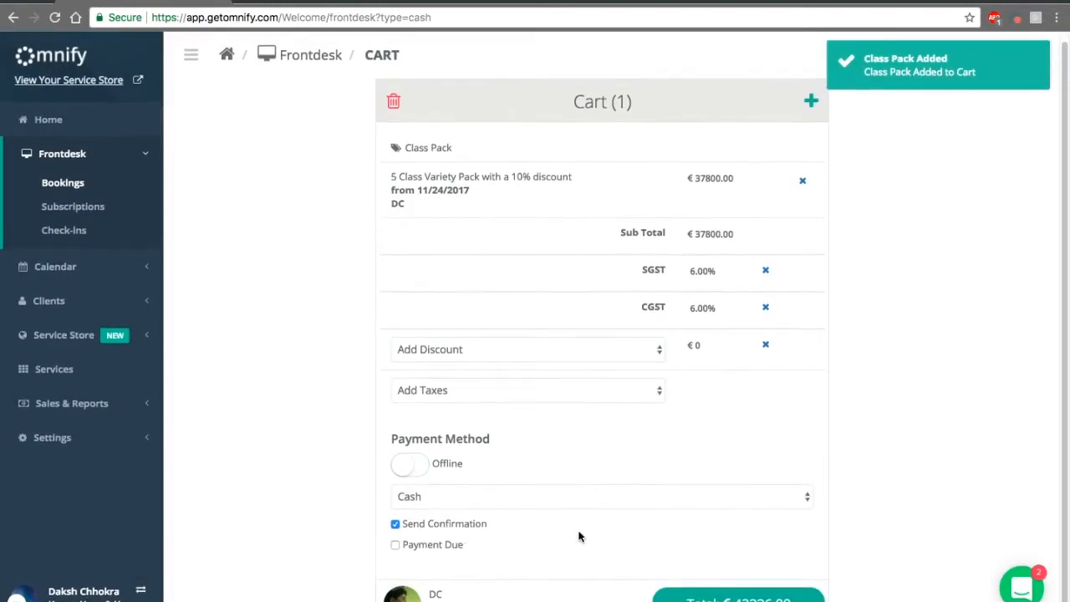
{"action": "left_click", "coordinate": [725, 599]}
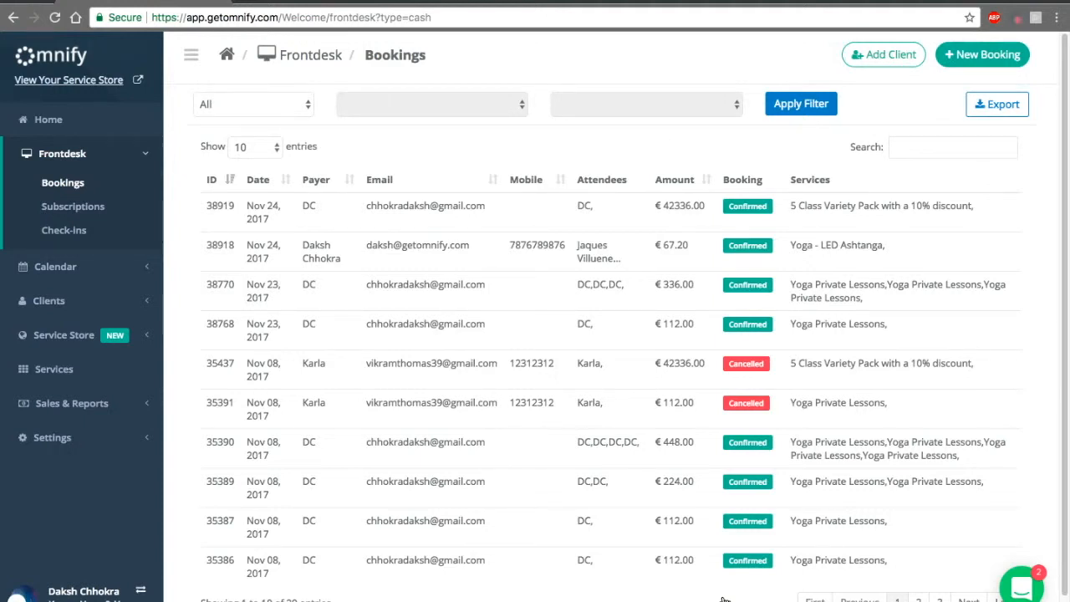
- Start a new booking for the same client listed by initials as payee and continue to the service selection
{"action": "left_click", "coordinate": [980, 63]}
{"action": "left_click", "coordinate": [466, 191]}
{"action": "type", "text": "dc"}
{"action": "left_click", "coordinate": [468, 232]}
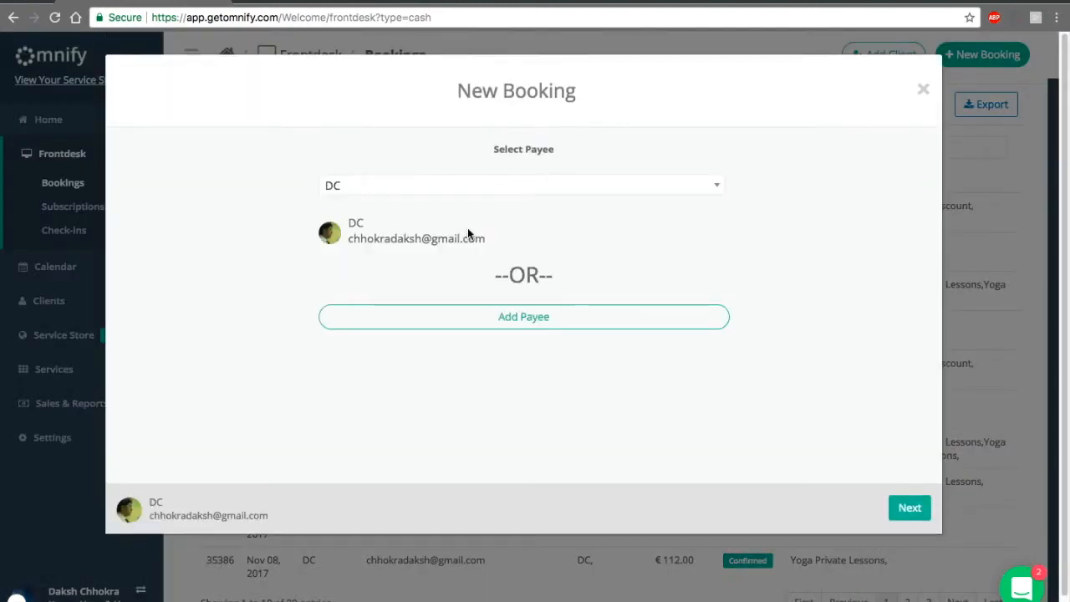
{"action": "left_click", "coordinate": [908, 508]}
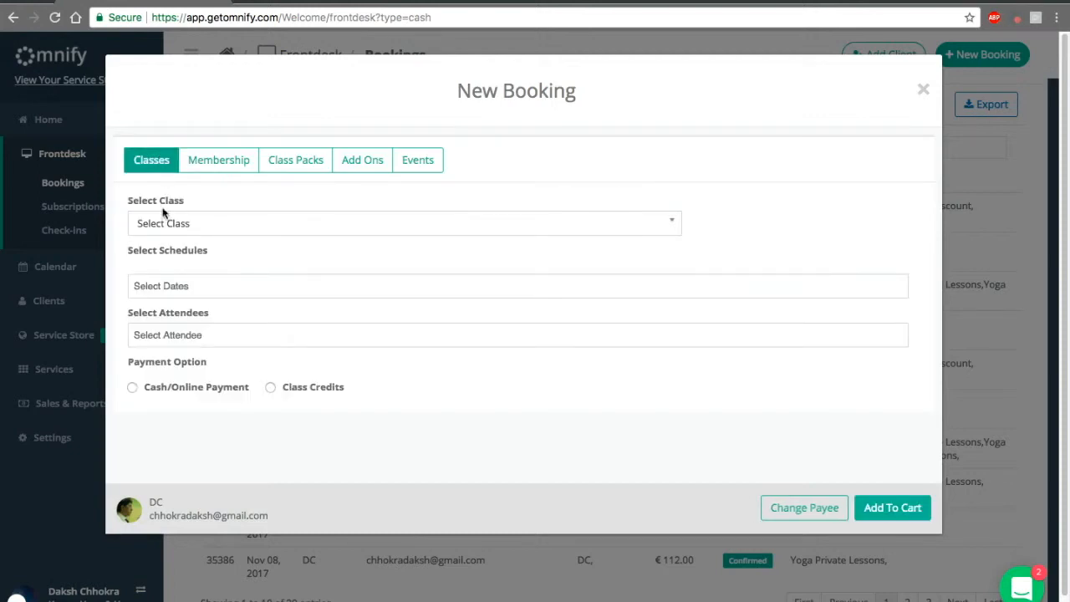
- Select the Basic Karma Yoga Class on Dec 05 and Dec 07, 2017 at 06:00 am, with the payee as attendee
{"action": "left_click", "coordinate": [200, 230]}
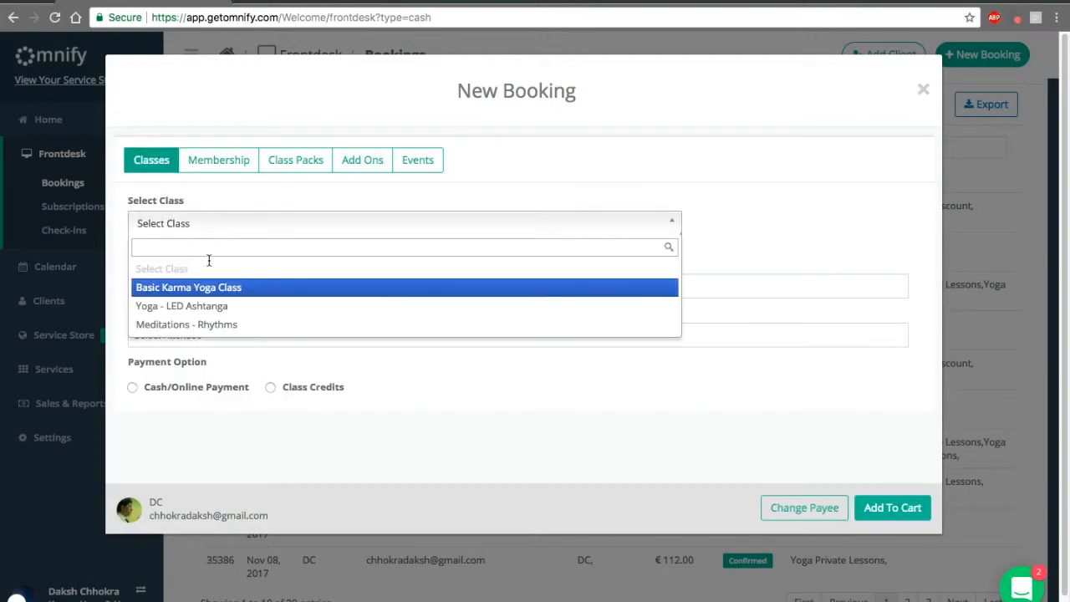
{"action": "left_click", "coordinate": [216, 287]}
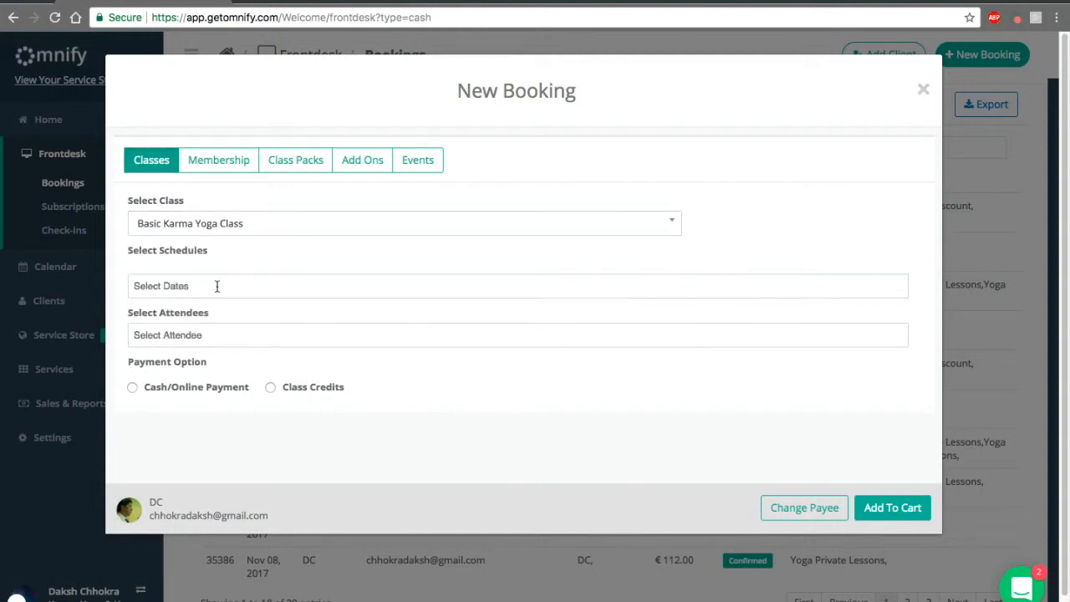
{"action": "left_click", "coordinate": [217, 286]}
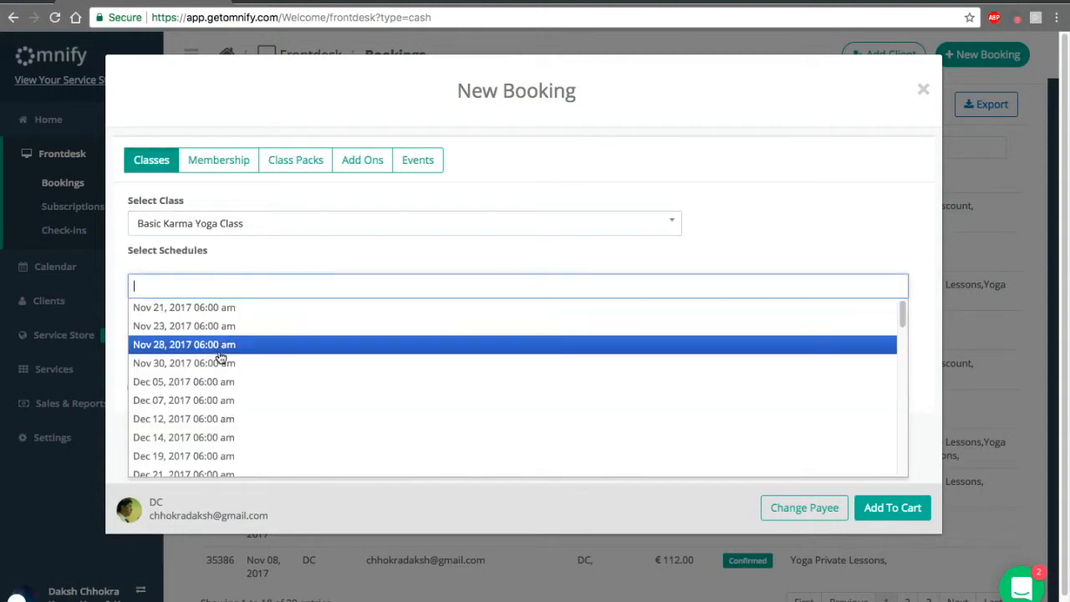
{"action": "left_click", "coordinate": [214, 380]}
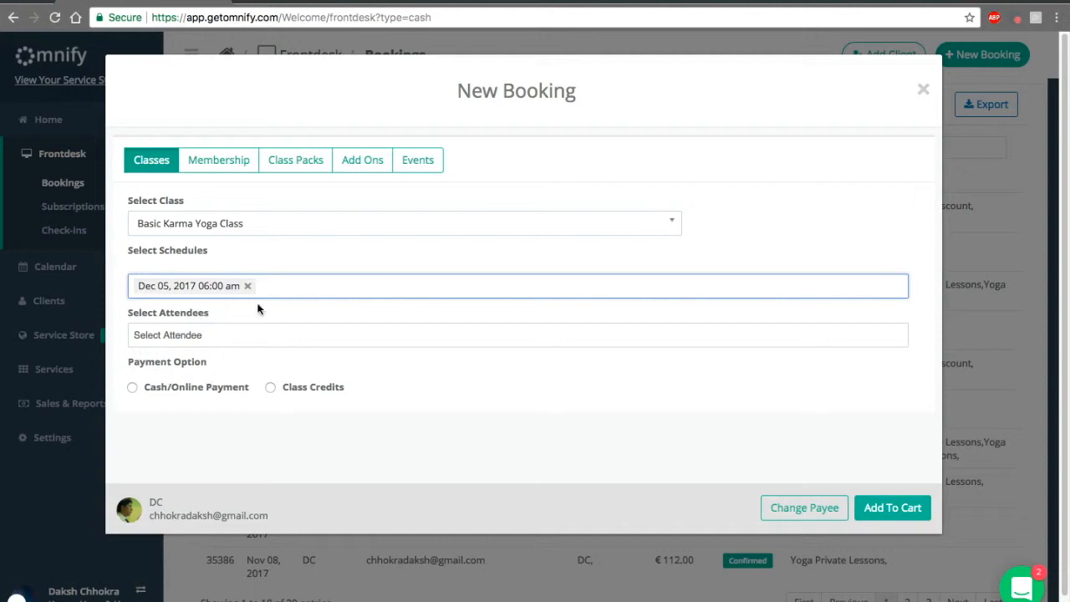
{"action": "left_click", "coordinate": [289, 292]}
{"action": "left_click", "coordinate": [267, 401]}
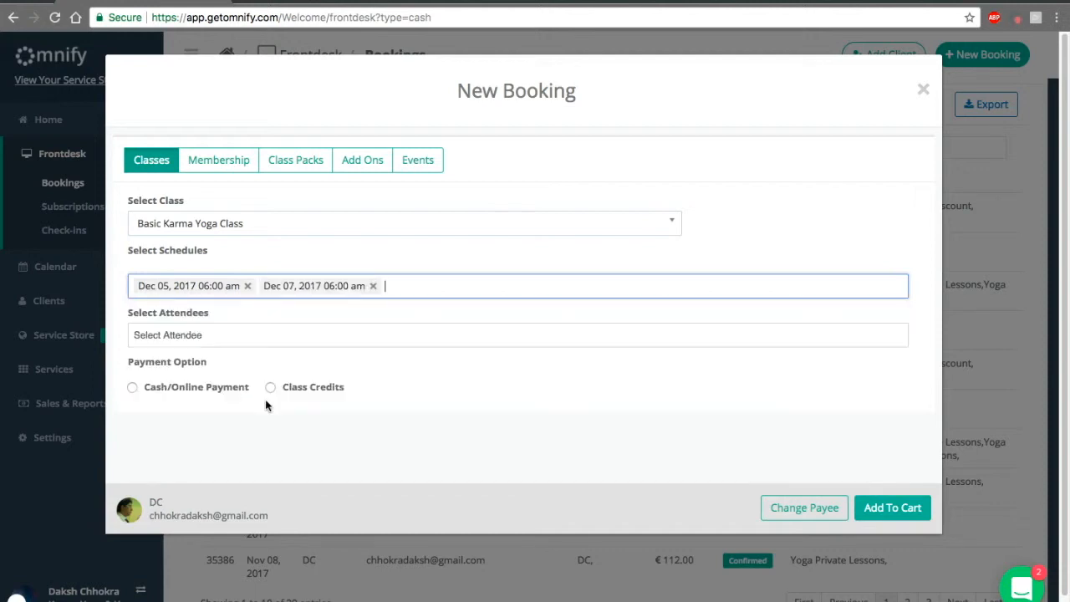
{"action": "left_click", "coordinate": [203, 337]}
{"action": "left_click", "coordinate": [200, 358]}
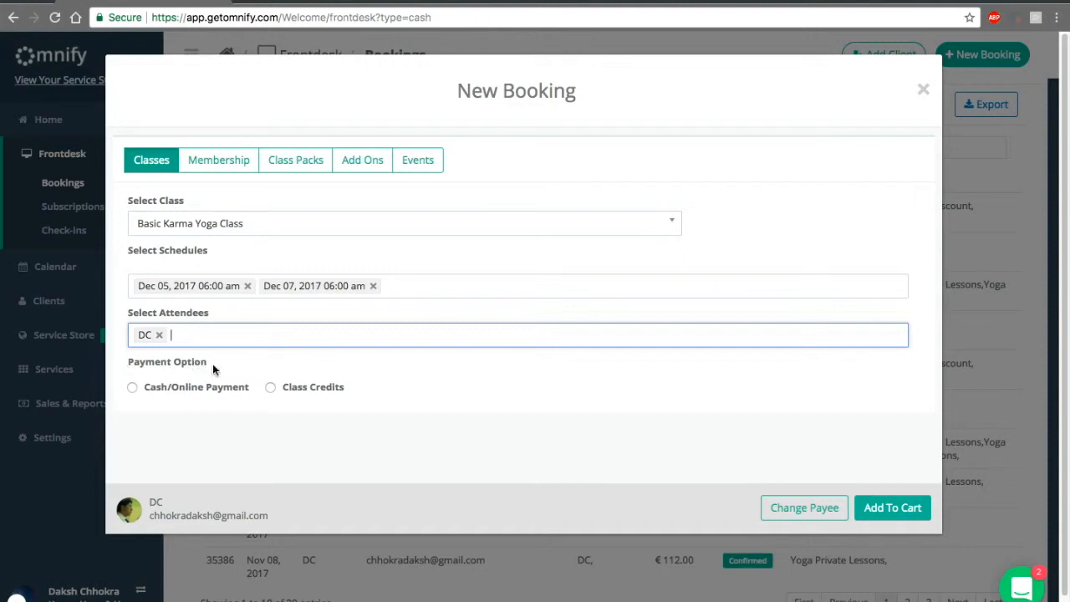
- Pay with class credits from the "5 Class Variety Pack with a 10% discount" and confirm the booking
{"action": "left_click", "coordinate": [270, 387]}
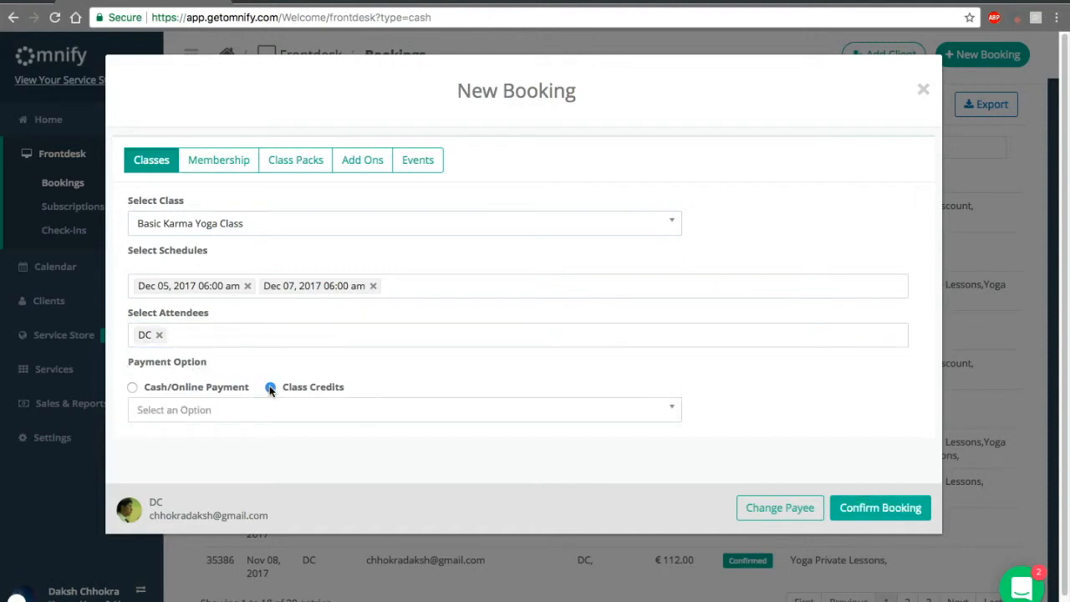
{"action": "left_click", "coordinate": [267, 411]}
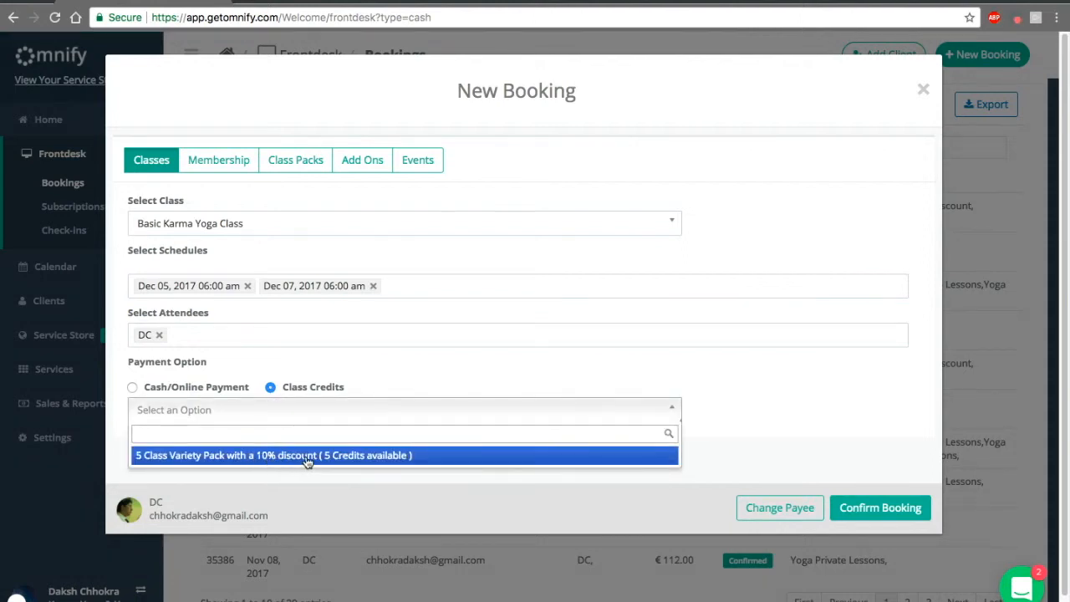
{"action": "left_click", "coordinate": [352, 462]}
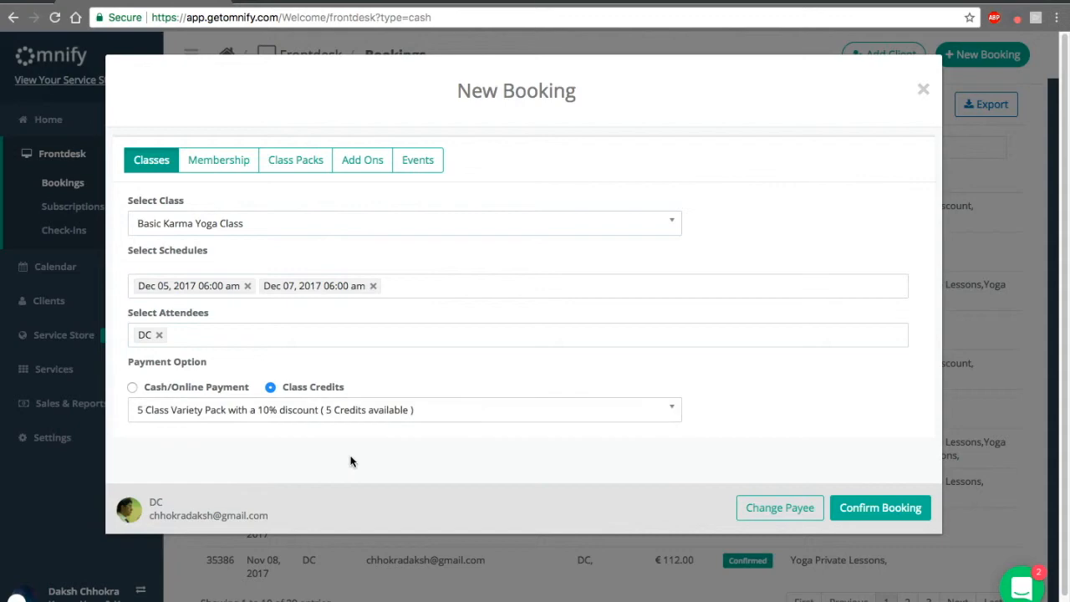
{"action": "left_click", "coordinate": [900, 511]}
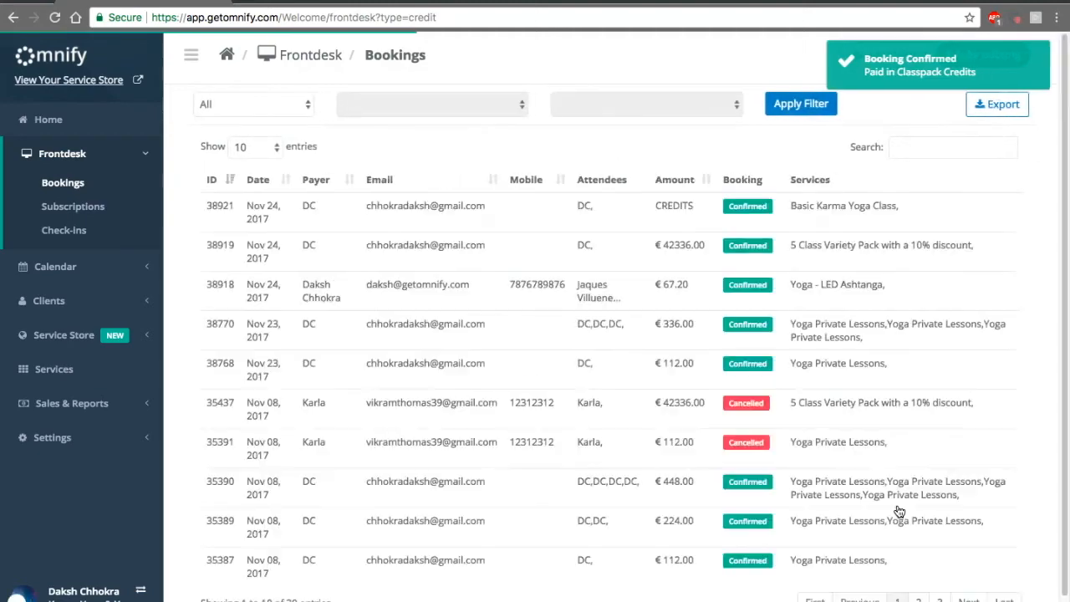
- Review the invoice of the new Basic Karma Yoga Class booking, including both class entries, and close it
{"action": "left_click", "coordinate": [597, 222]}
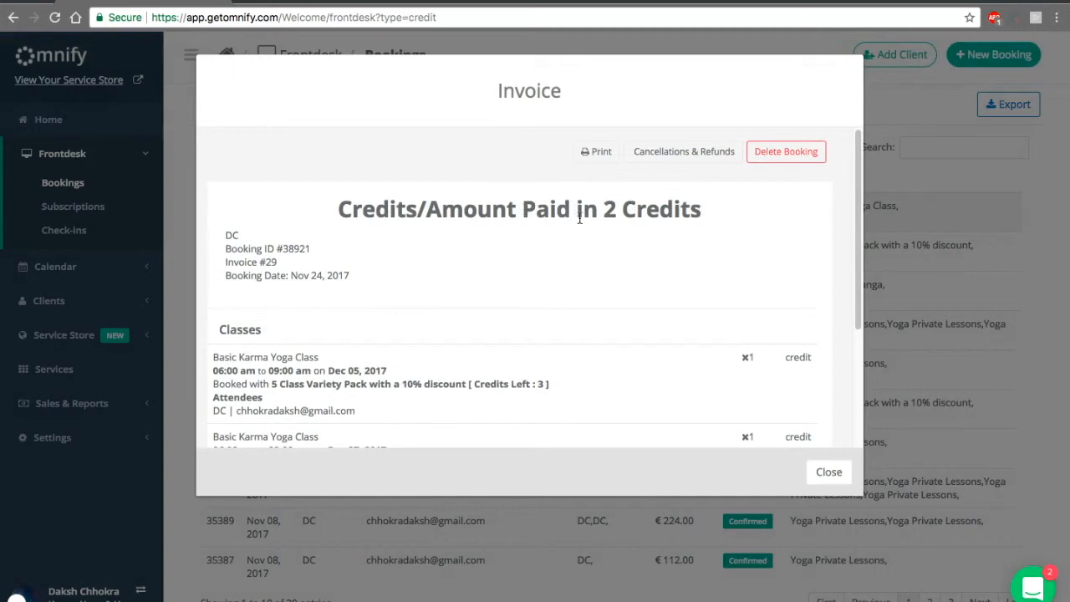
{"action": "scroll", "coordinate": [526, 279], "scroll_direction": "down", "scroll_amount": 2}
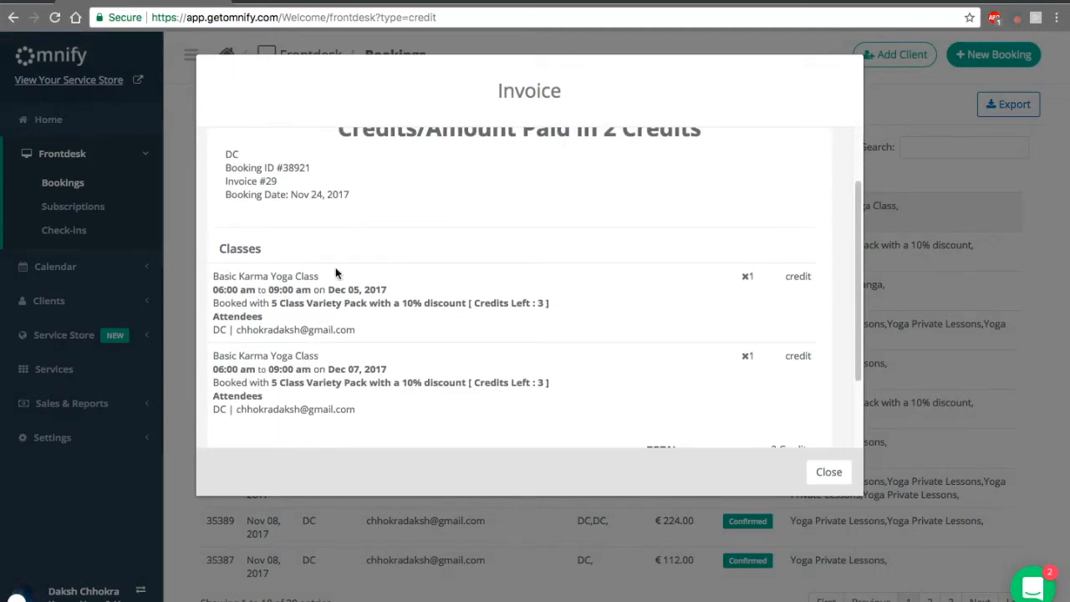
{"action": "scroll", "coordinate": [334, 313], "scroll_direction": "down", "scroll_amount": 3}
{"action": "scroll", "coordinate": [407, 297], "scroll_direction": "up", "scroll_amount": 3}
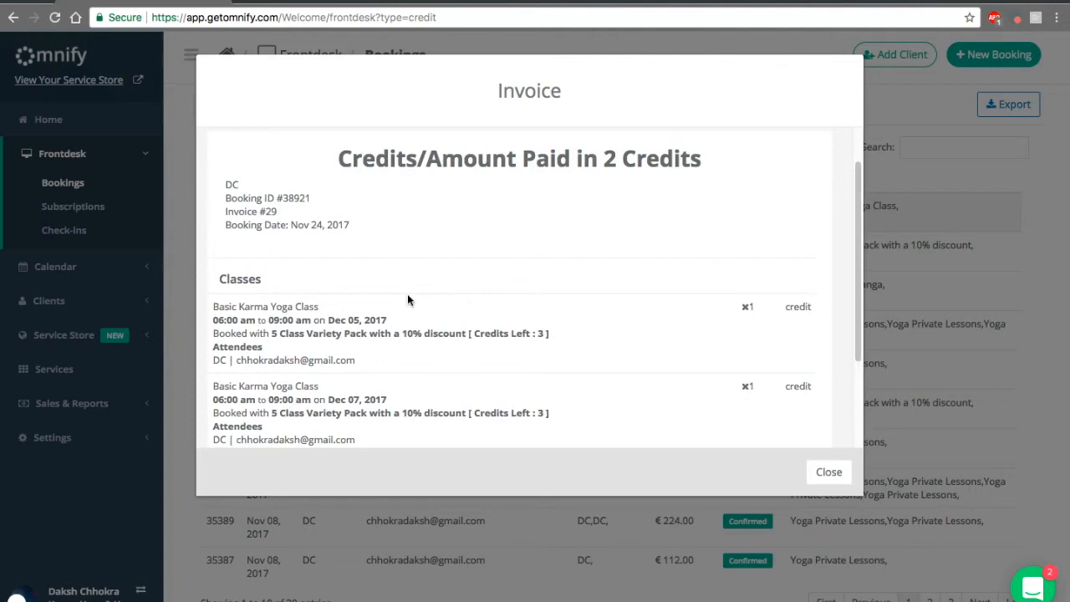
{"action": "left_click", "coordinate": [828, 472]}
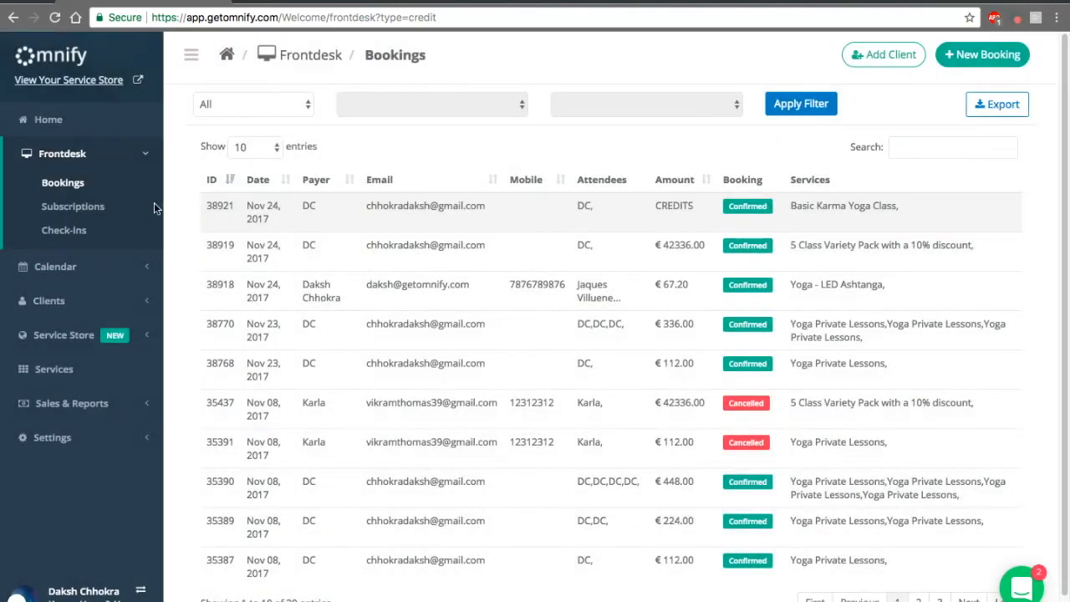
- Open the details of the payee's "5 Class Variety Pack with a 10% discount" in the frontdesk subscriptions
{"action": "left_click", "coordinate": [89, 208]}
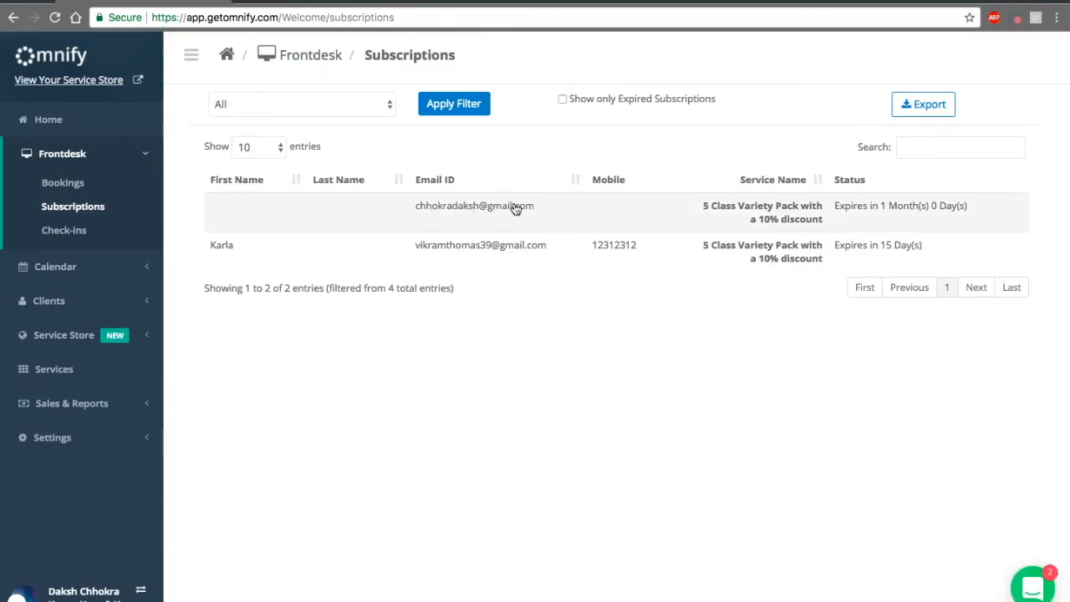
{"action": "left_click", "coordinate": [616, 206]}
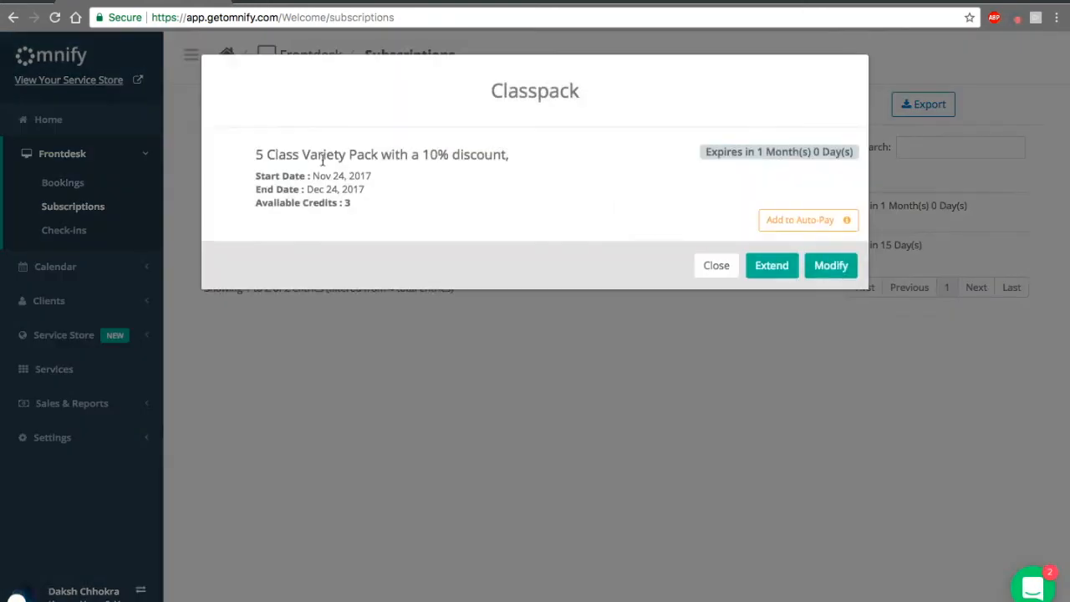